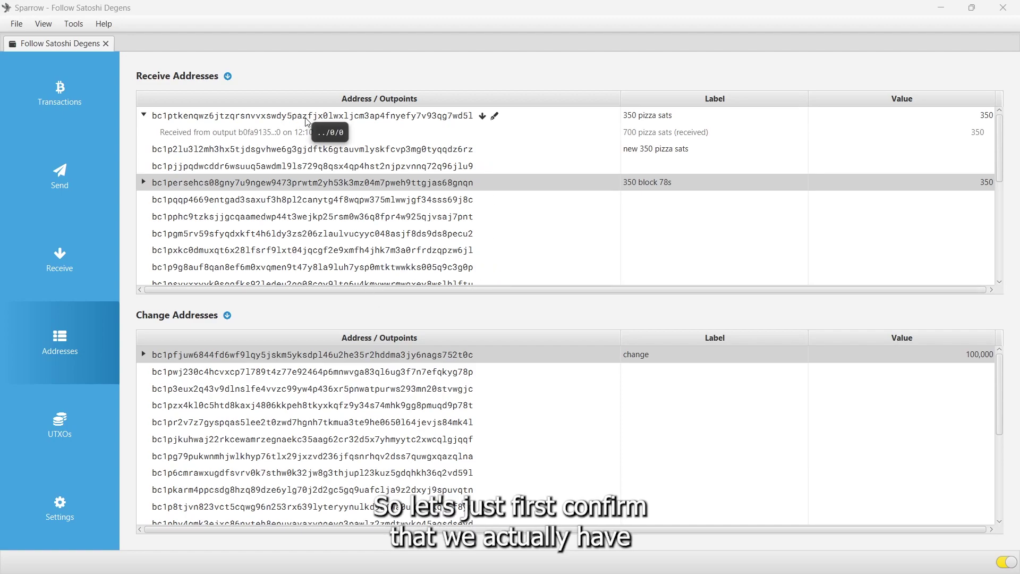
Open the context menu for the '350 pizza sats' receive address in Addresses
right_click(381, 118)
Copy the pizza sats address and check it in sating.io's BTC address lookup
click(415, 200)
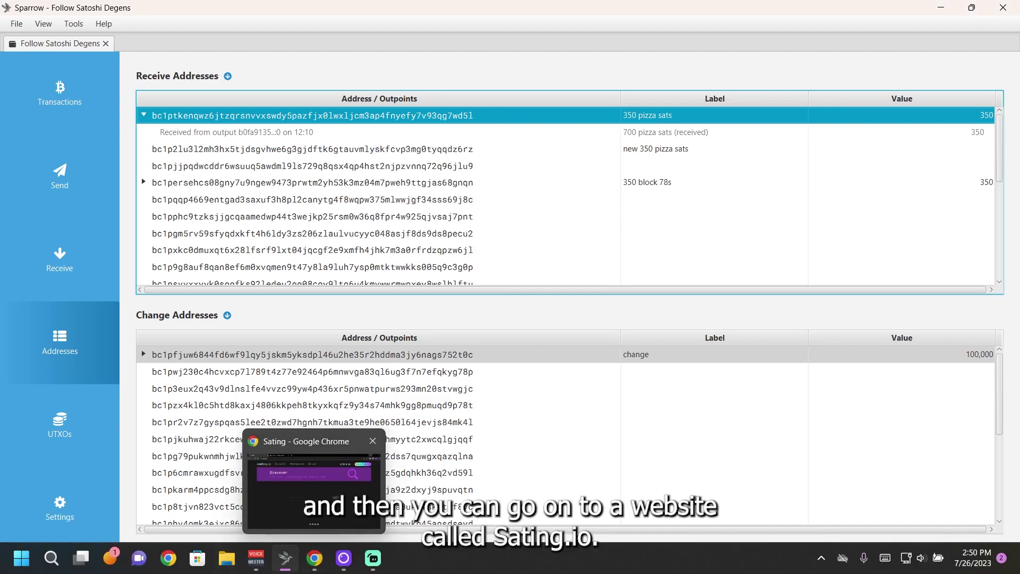
click(314, 558)
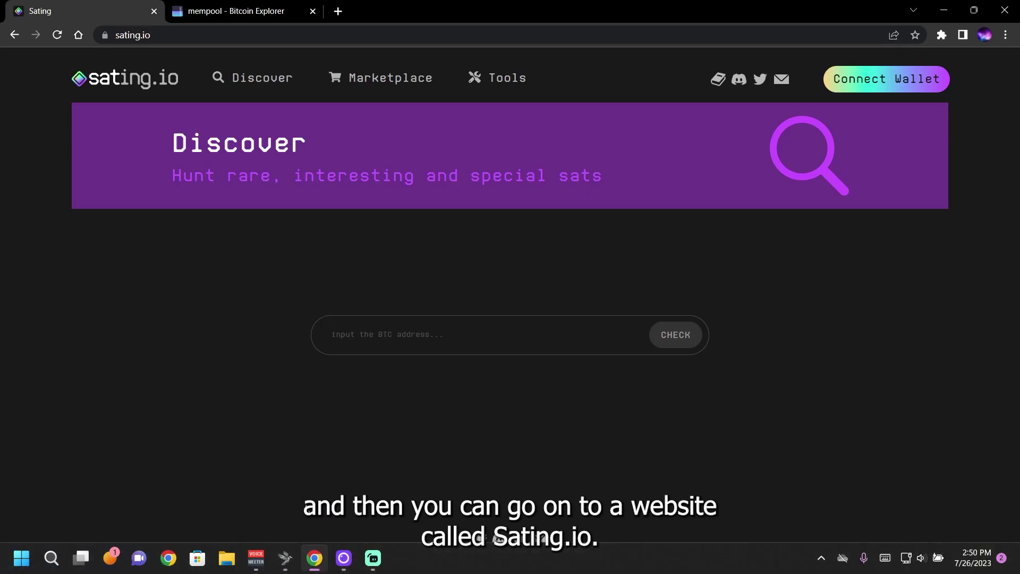
click(384, 329)
text(bc1ptkenqwz6jtzqrsnvvxswdy5pazfjx0lwxljcm3ap4fnyefy7v93qg7wd5l)
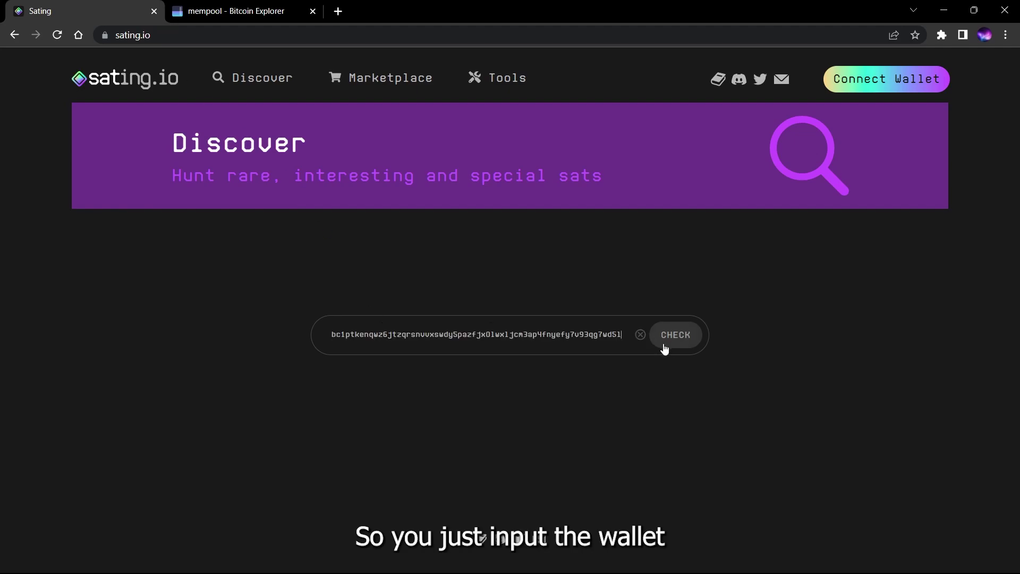
click(677, 343)
Filter the interesting sats to show only Pizza, then close the browser
scroll(679, 341, down, 2)
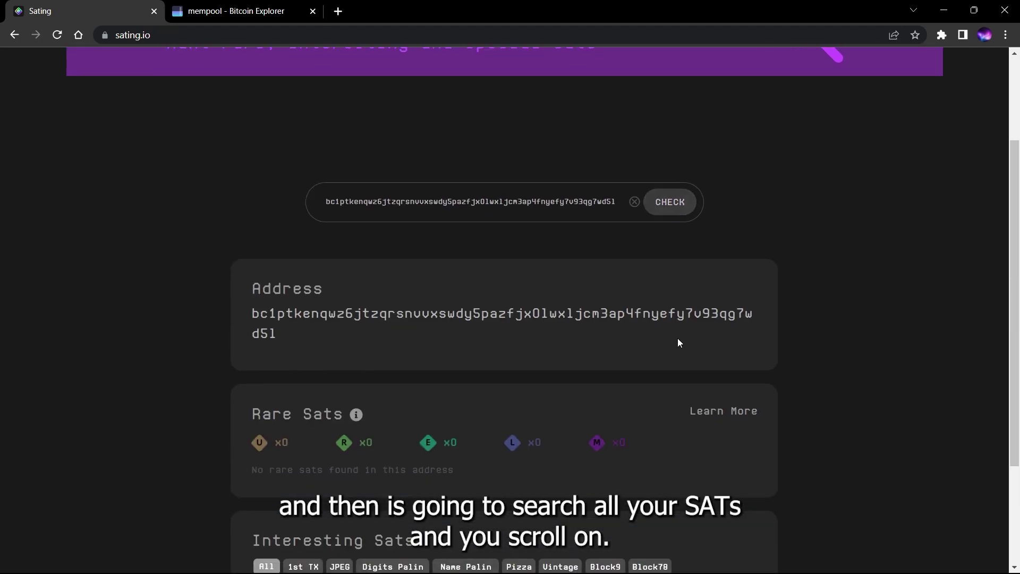
scroll(468, 308, down, 3)
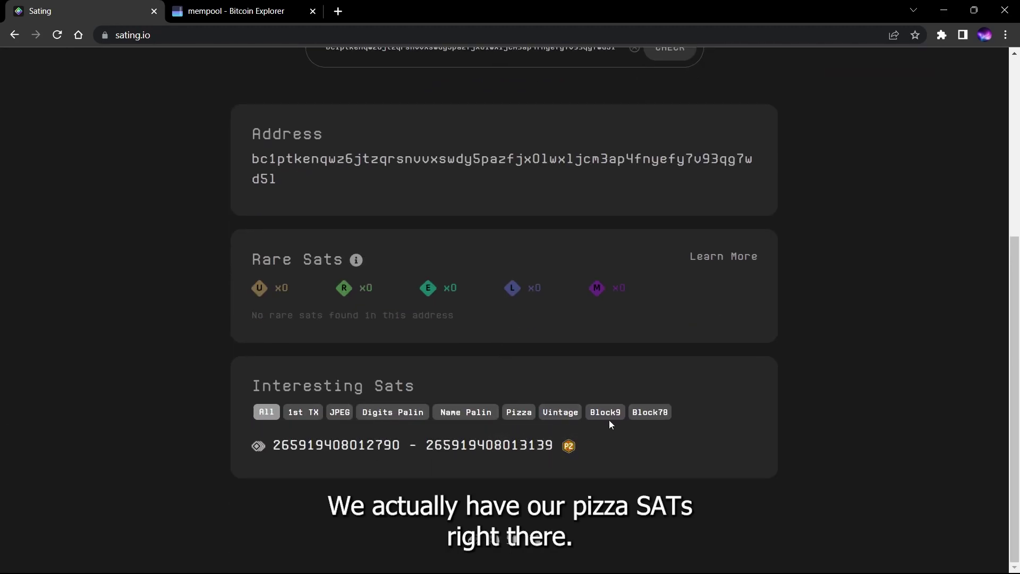
click(520, 412)
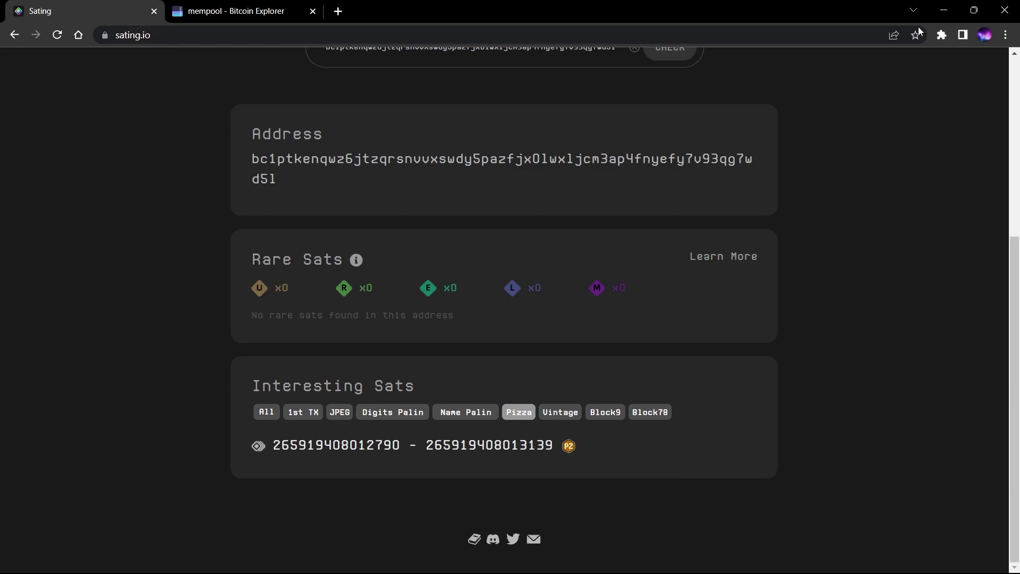
click(944, 10)
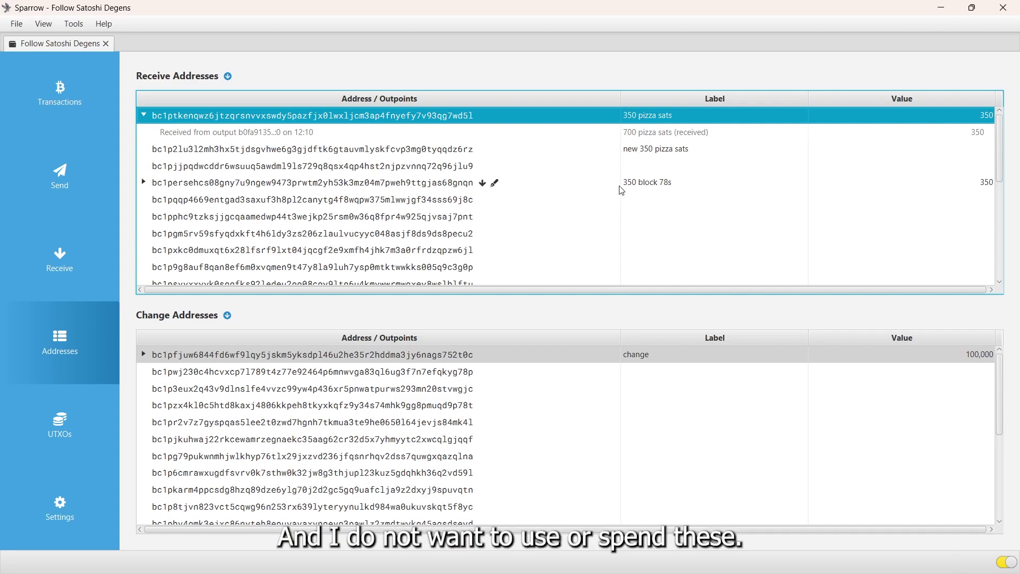
Select the '350 block 78s' address and open the UTXOs list at the 100,000-sat change output
click(662, 182)
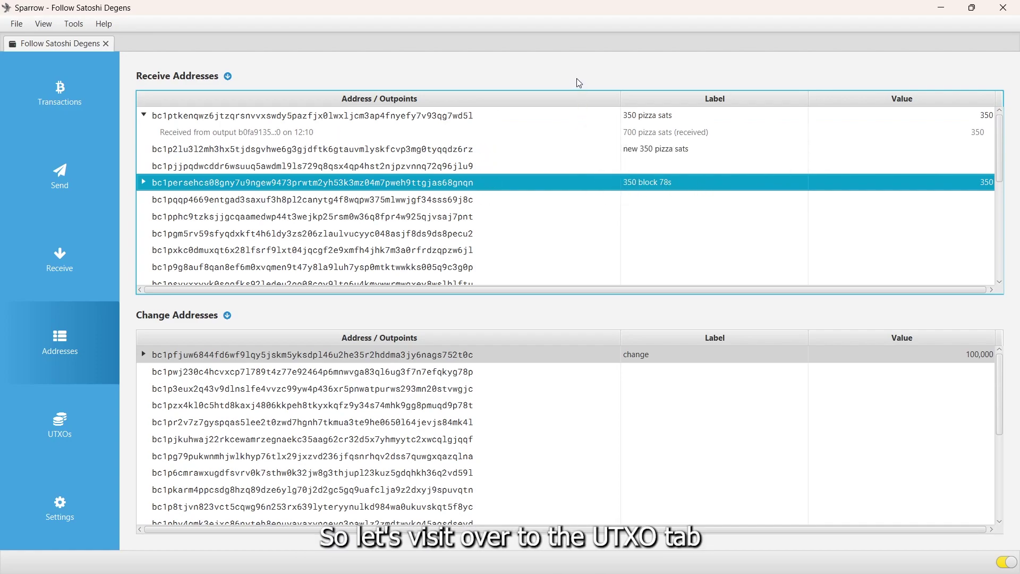
click(92, 421)
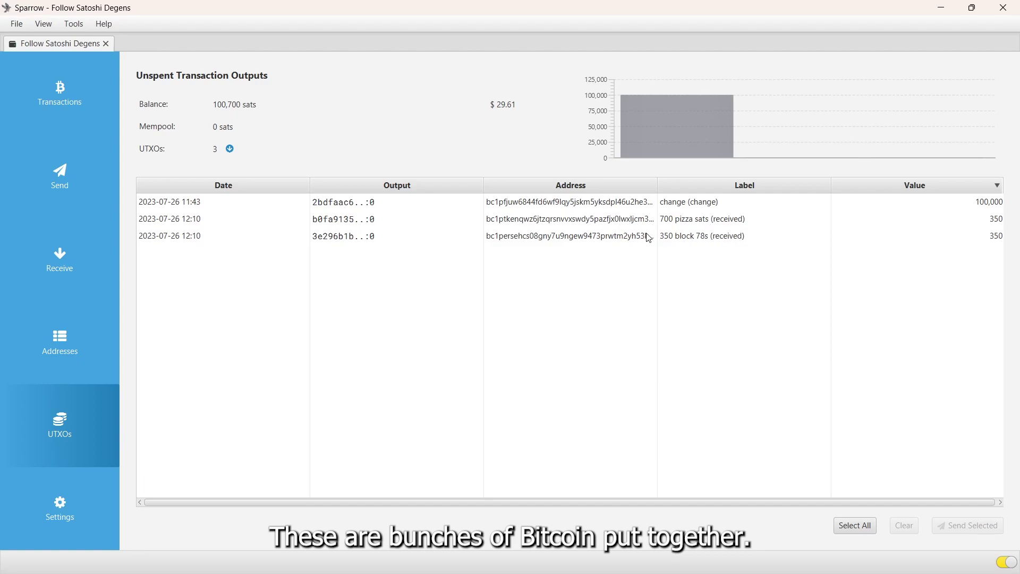
click(702, 207)
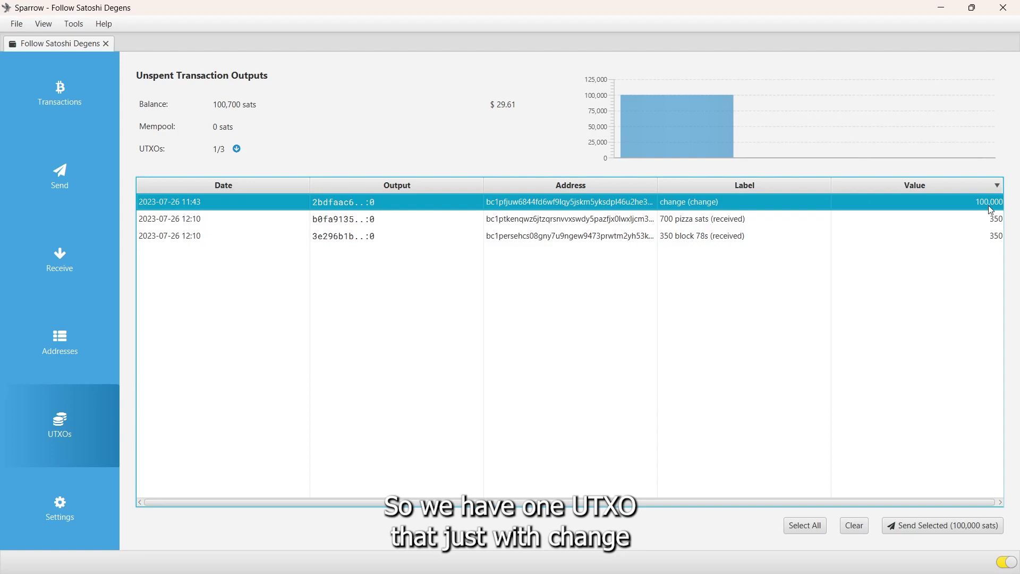
Click through the 700 pizza sats, 350 block 78s and change outputs to compare them
mouse_move(991, 210)
click(726, 222)
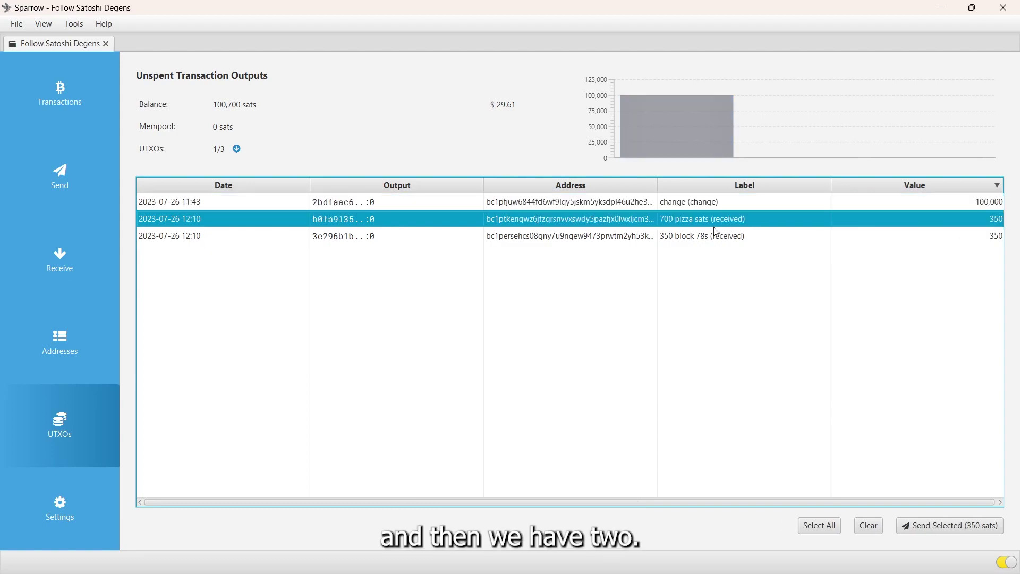
click(708, 232)
click(676, 219)
click(674, 208)
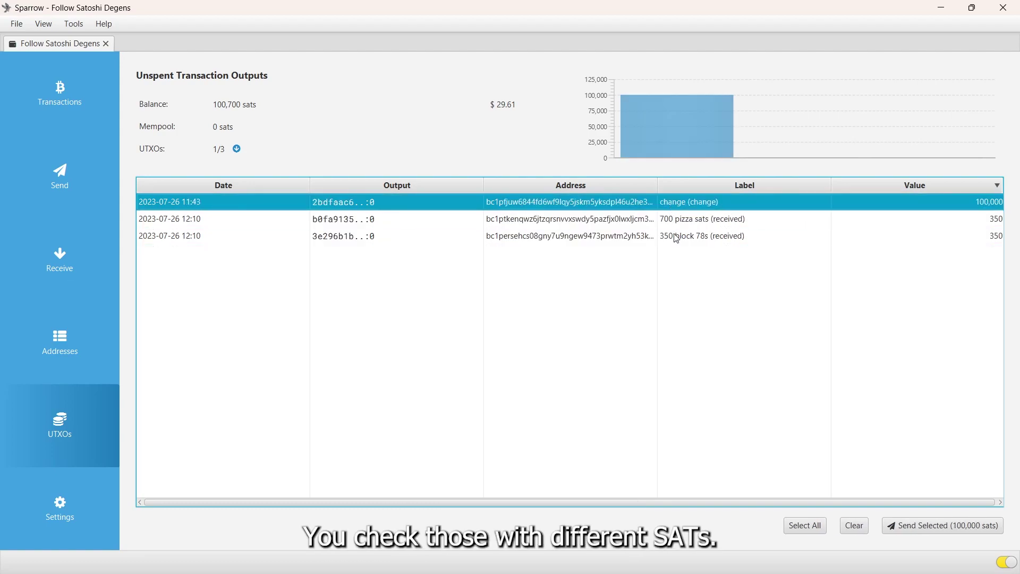
click(675, 234)
click(672, 224)
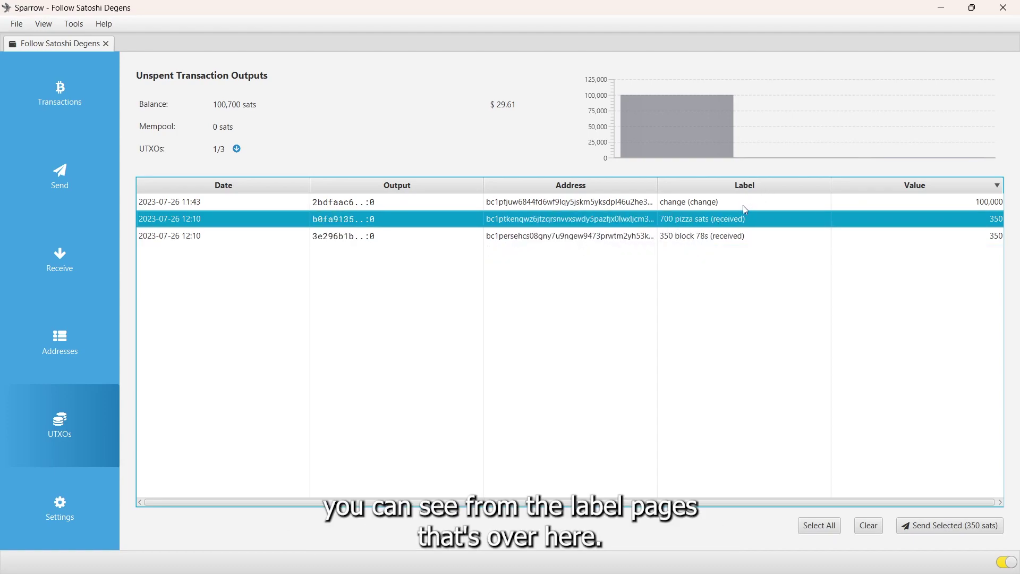
click(707, 234)
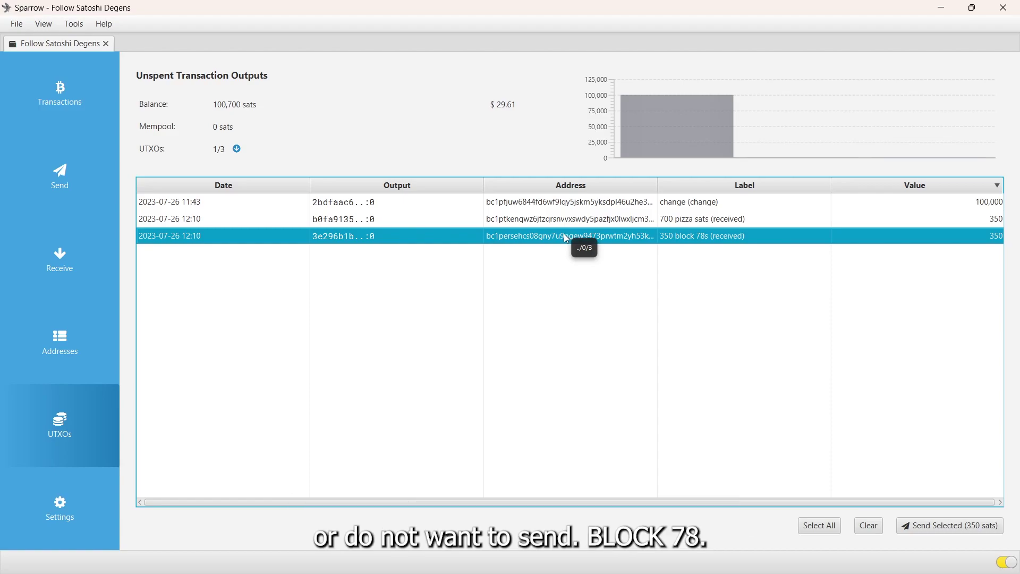
Freeze the 350 block 78s UTXO, then select the 700 pizza sats and change outputs together
right_click(337, 236)
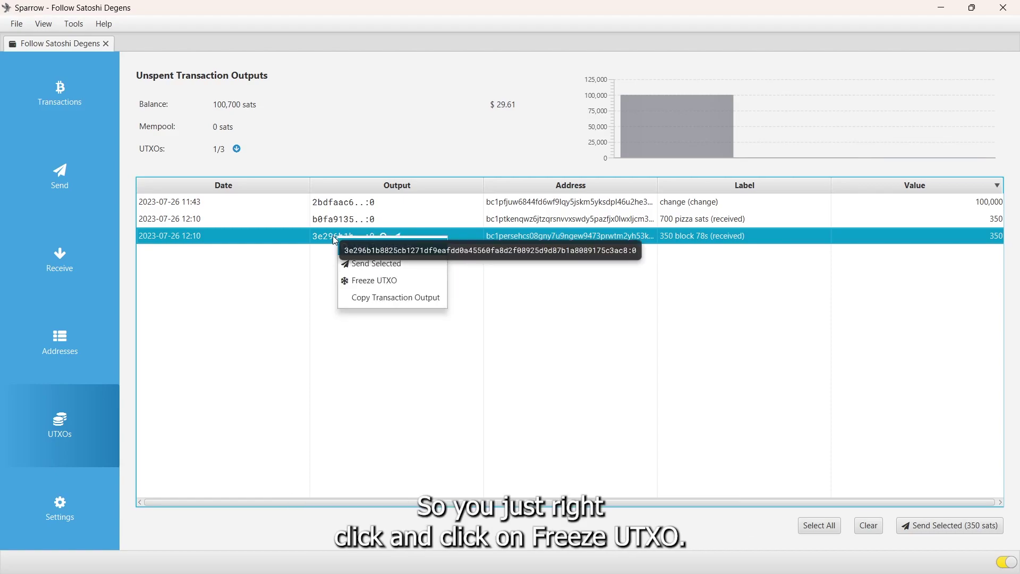
click(370, 288)
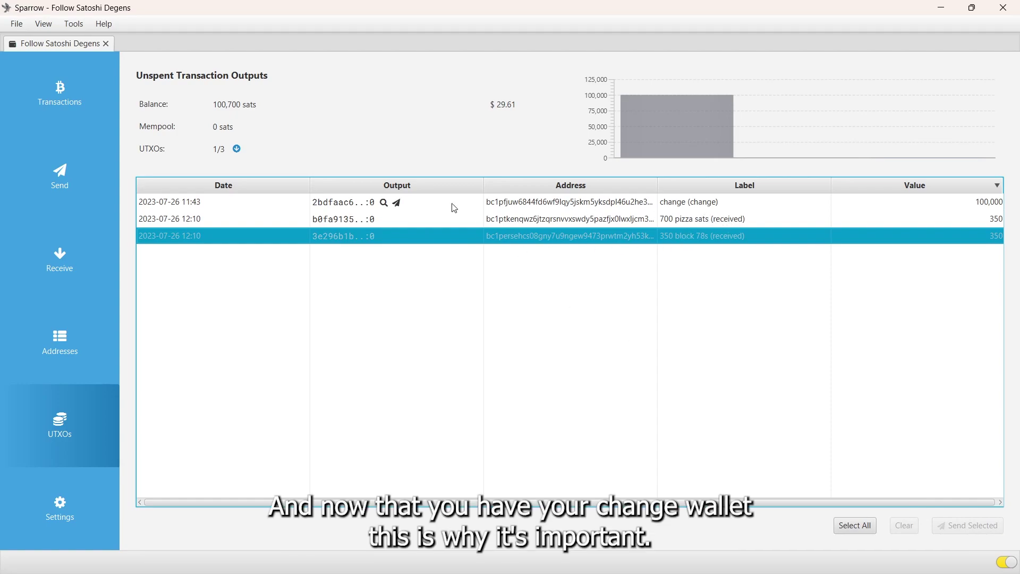
click(690, 206)
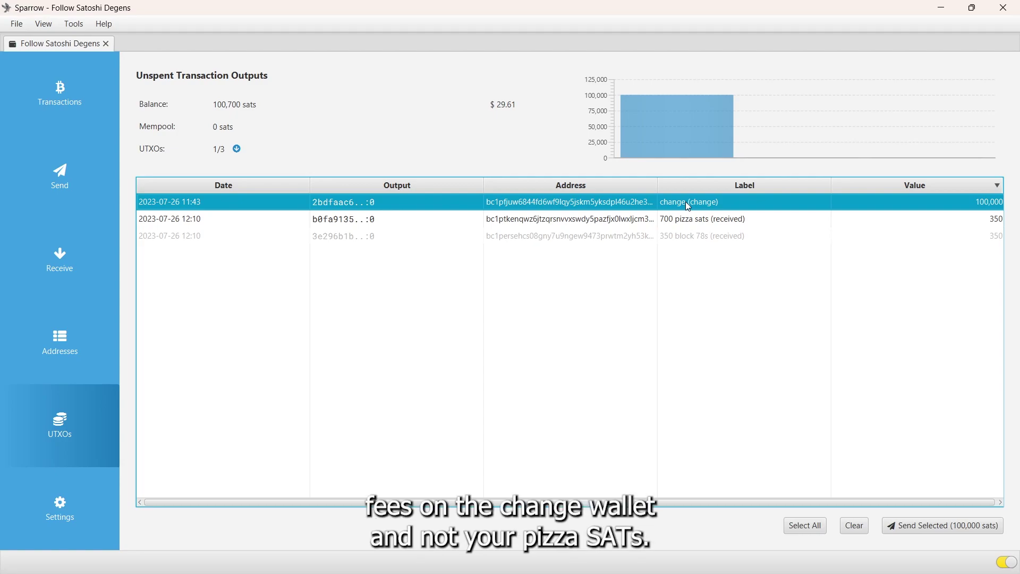
click(675, 220)
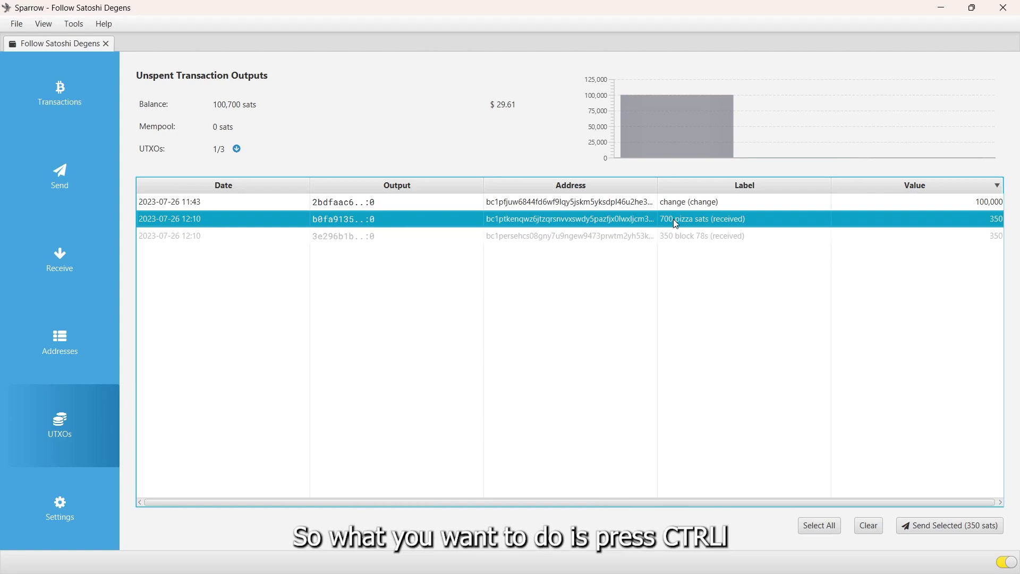
ctrl+click(645, 202)
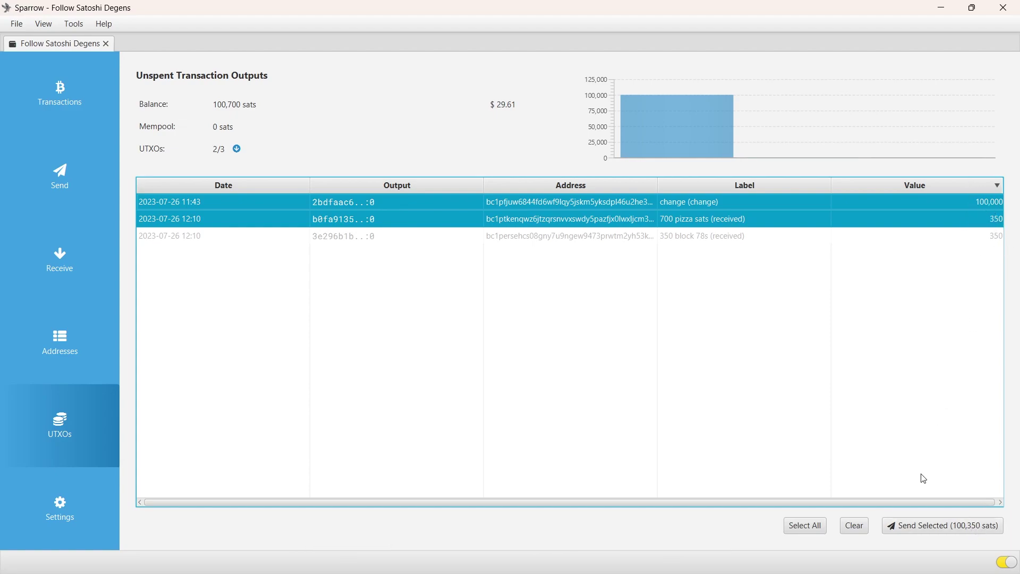
click(923, 530)
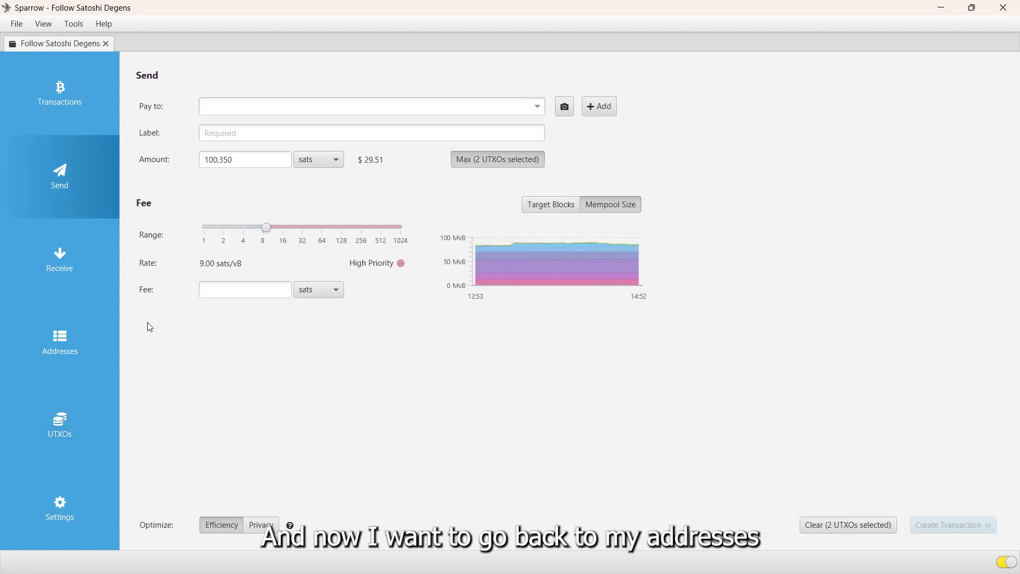
click(72, 343)
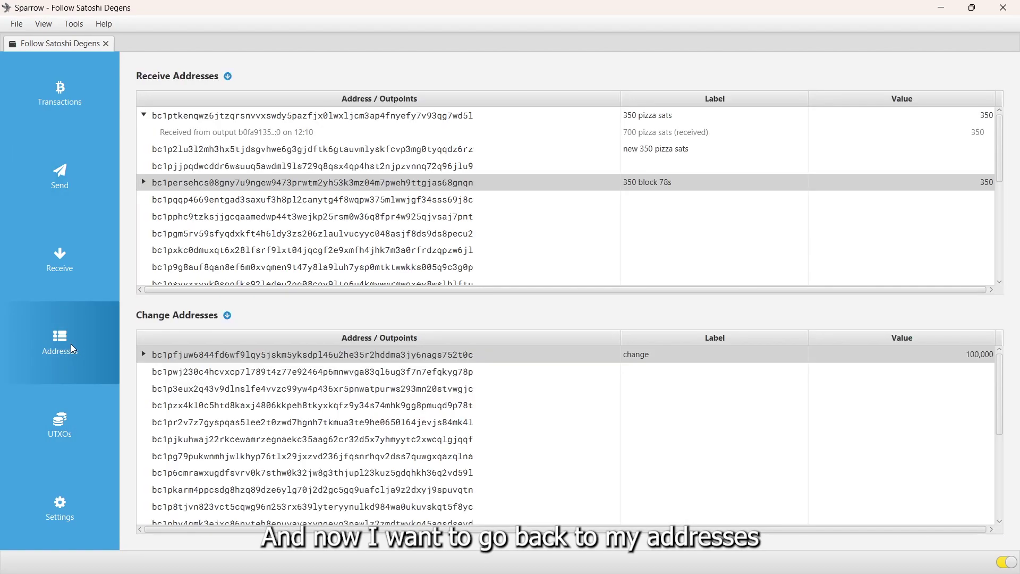
click(216, 151)
right_click(207, 154)
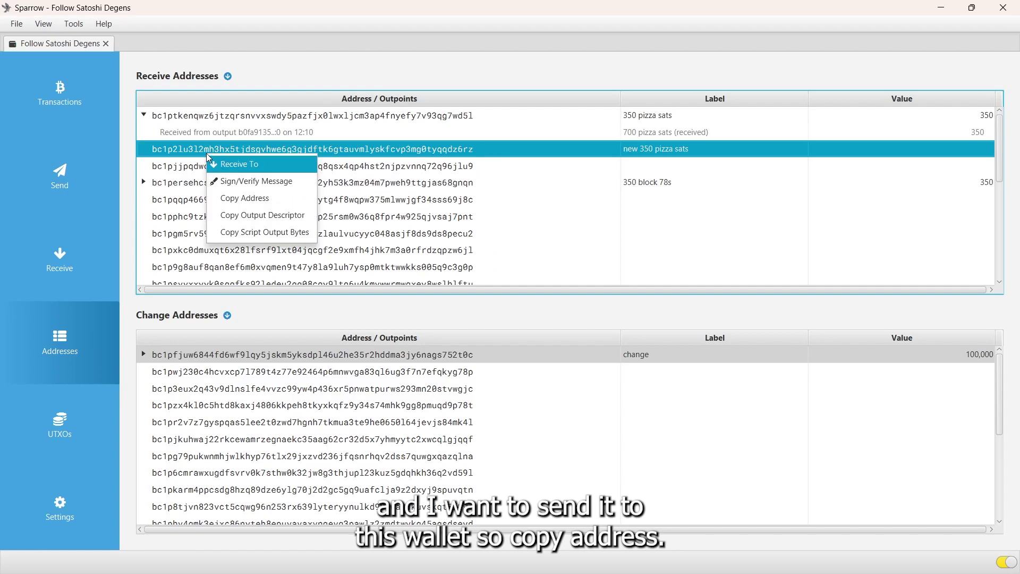
click(251, 200)
click(85, 416)
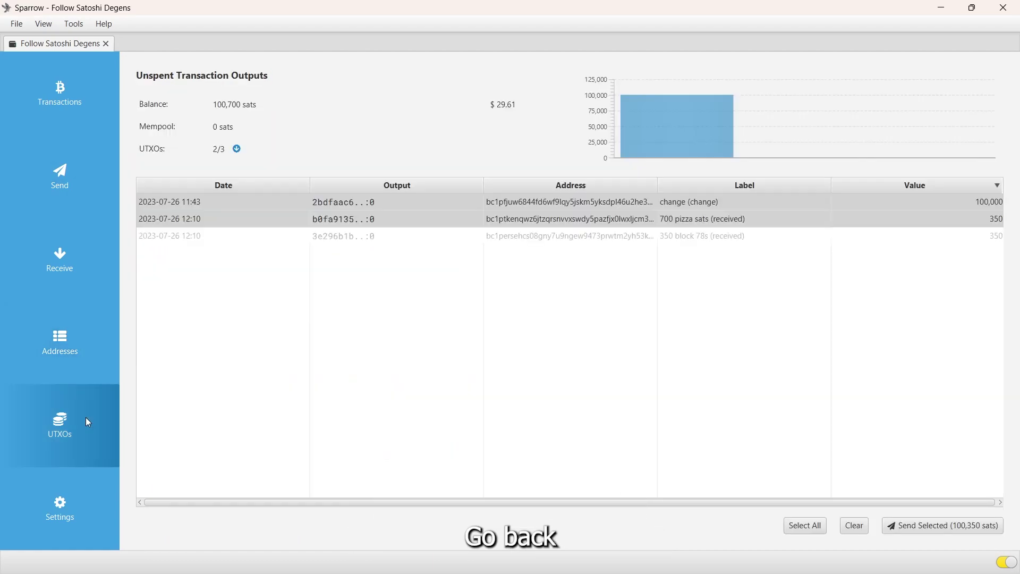
click(909, 531)
click(234, 107)
key(ctrl+v)
click(234, 134)
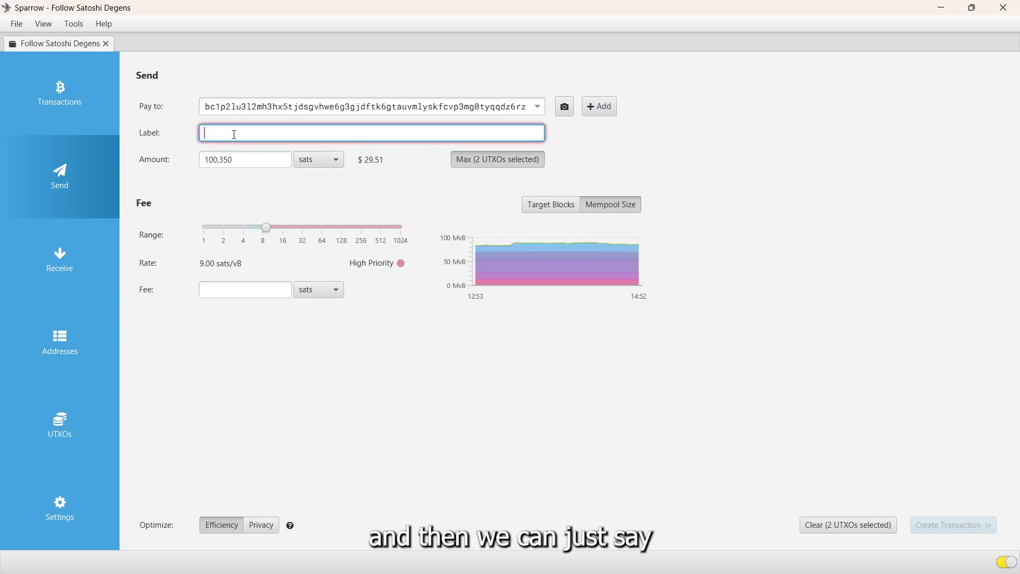
text(1)
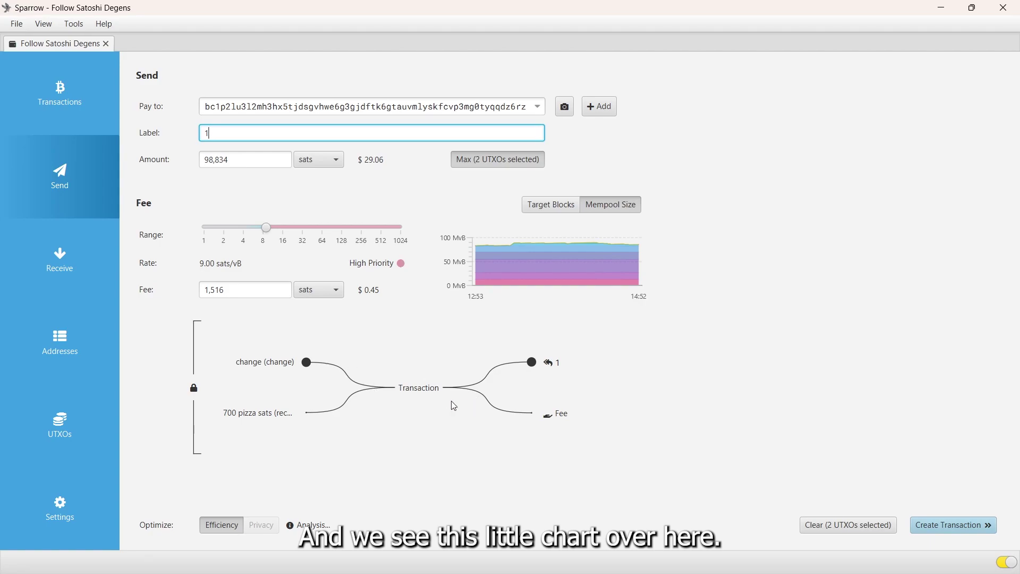
mouse_move(423, 390)
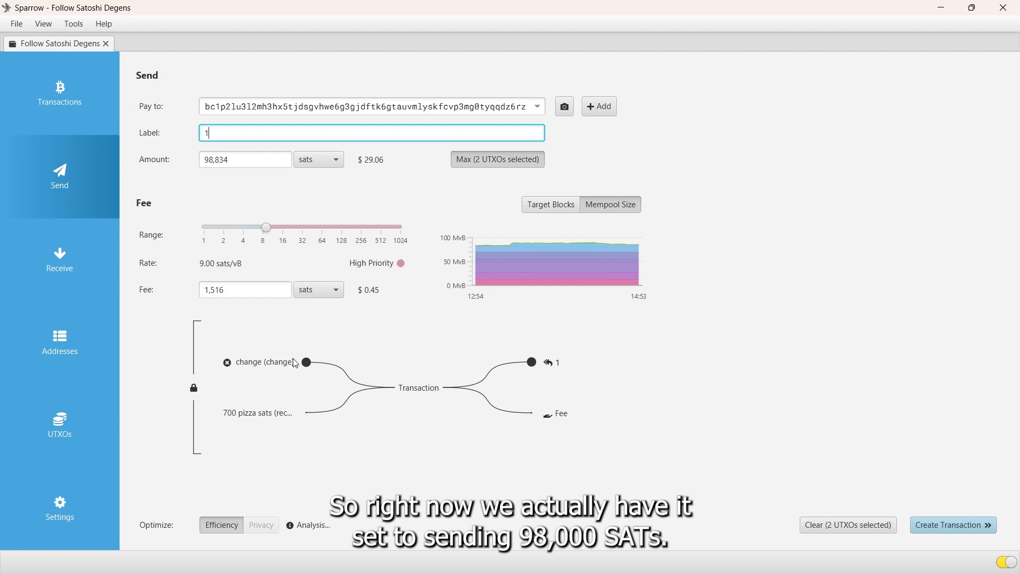
mouse_move(279, 367)
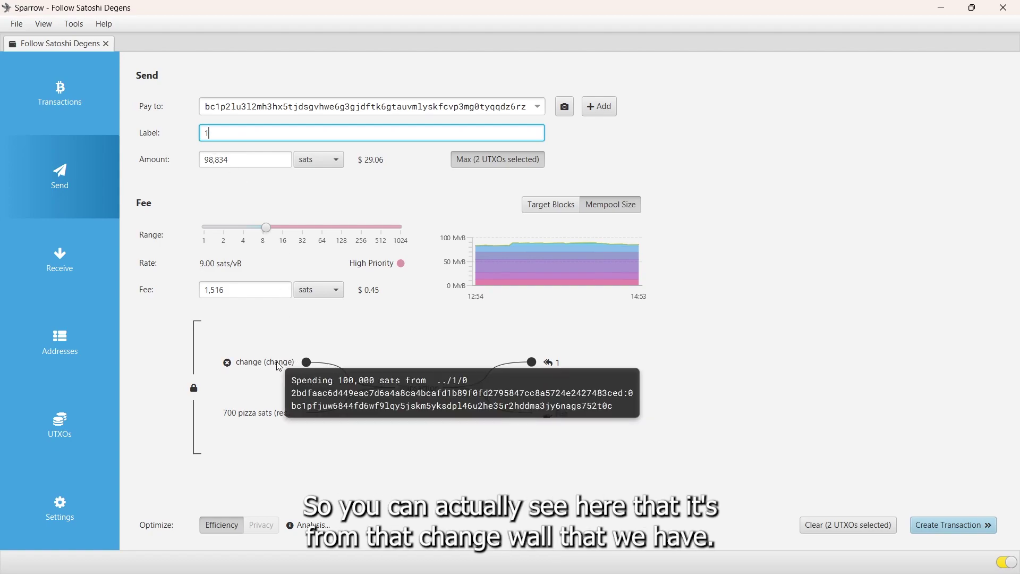
Change the payment amount from the full balance to 350 sats
click(258, 161)
key(BackSpace)
key(BackSpace)
key(BackSpace)
key(BackSpace)
key(BackSpace)
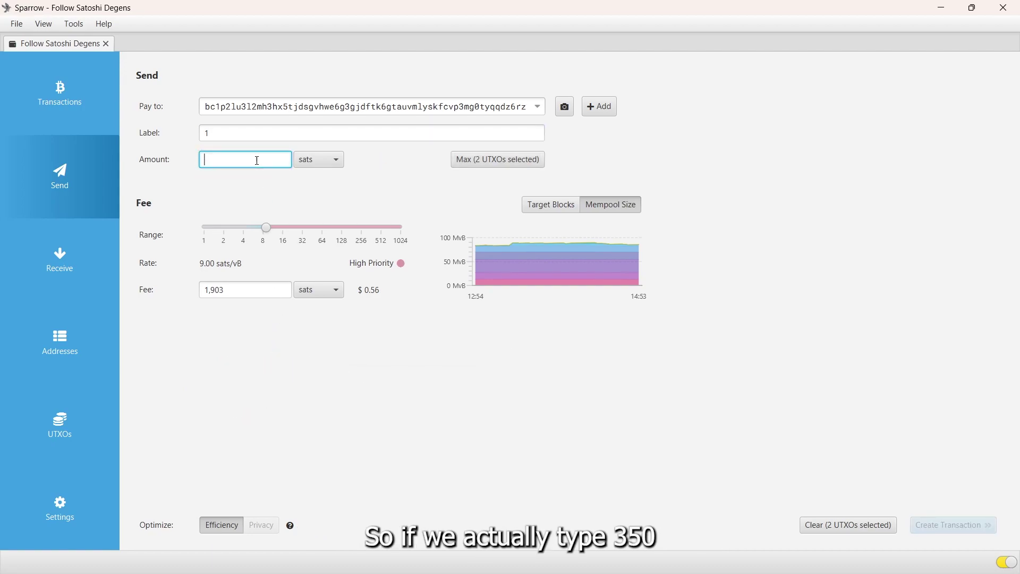
text(350)
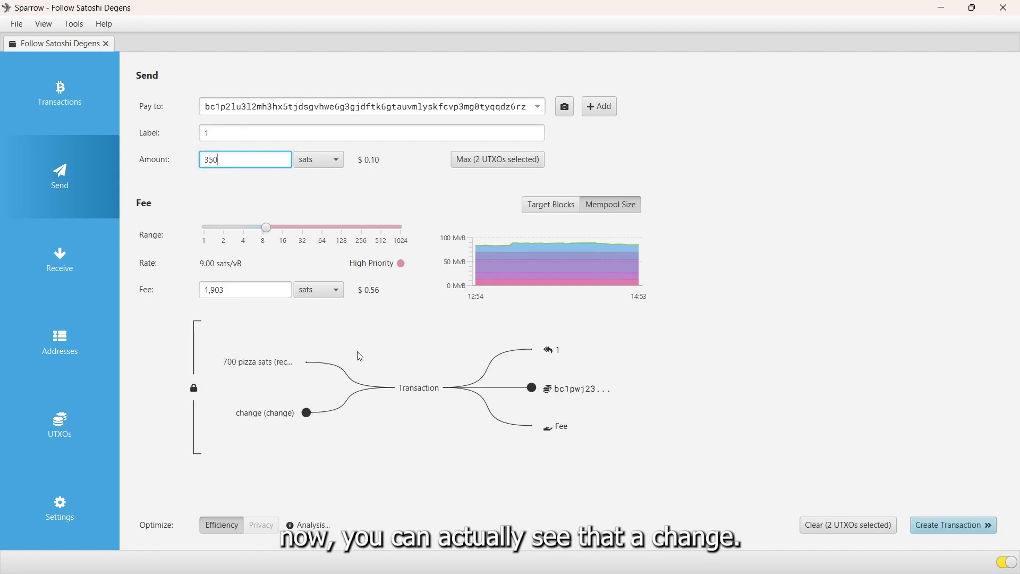
Raise the fee from 1,903 to 2,200 sats, giving 10.40 sats/vB
mouse_move(262, 367)
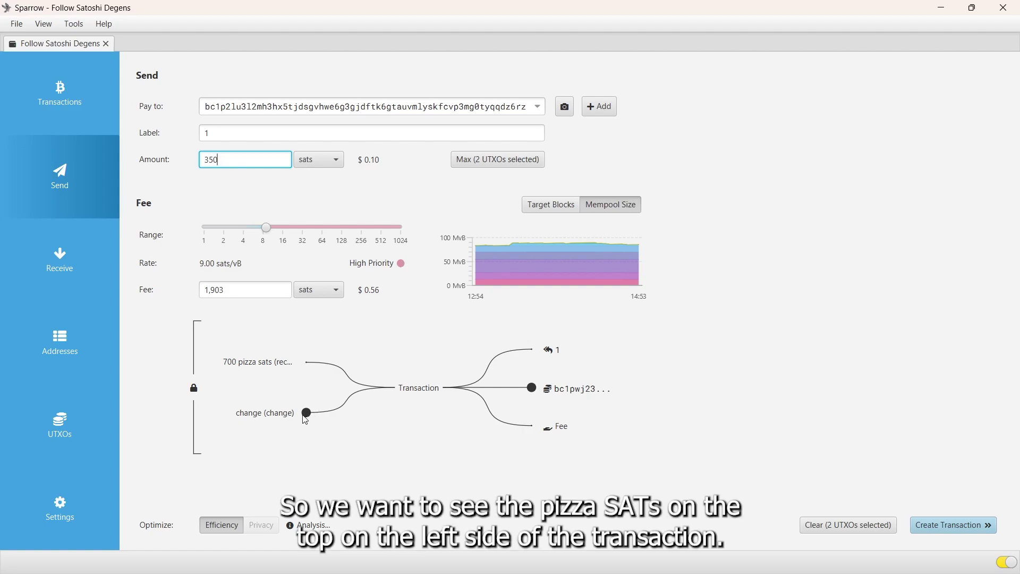
mouse_move(232, 371)
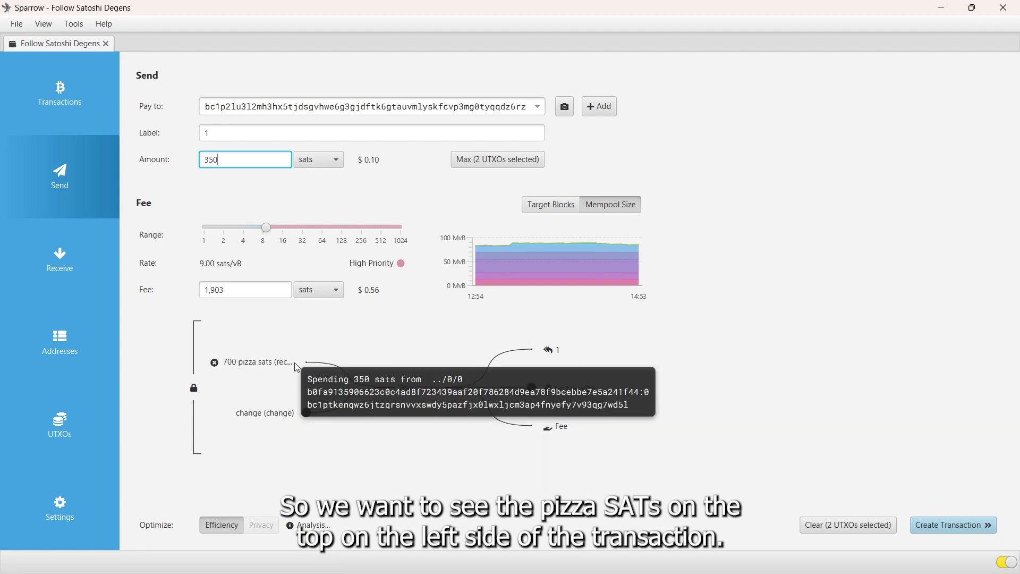
mouse_move(561, 355)
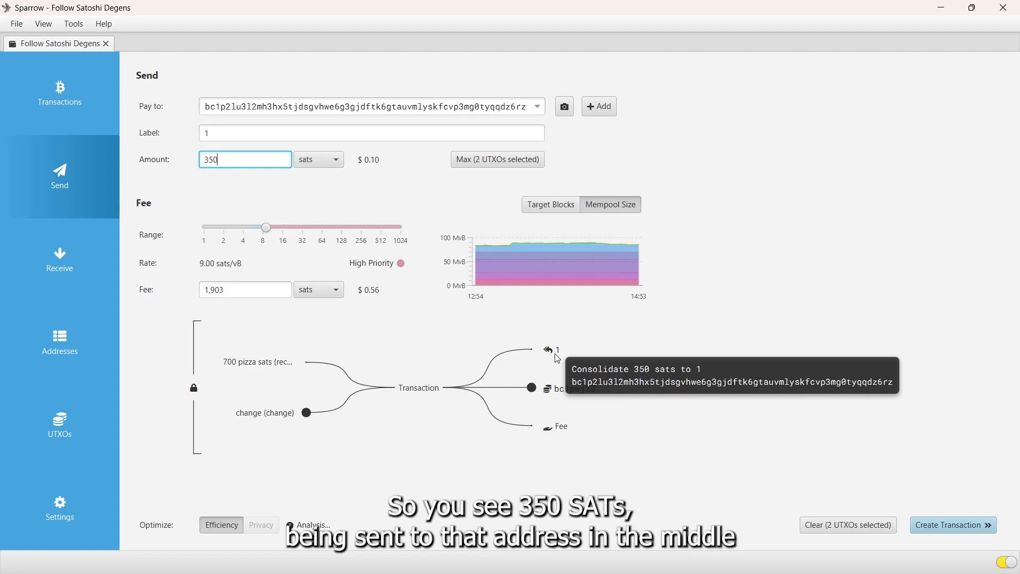
mouse_move(572, 399)
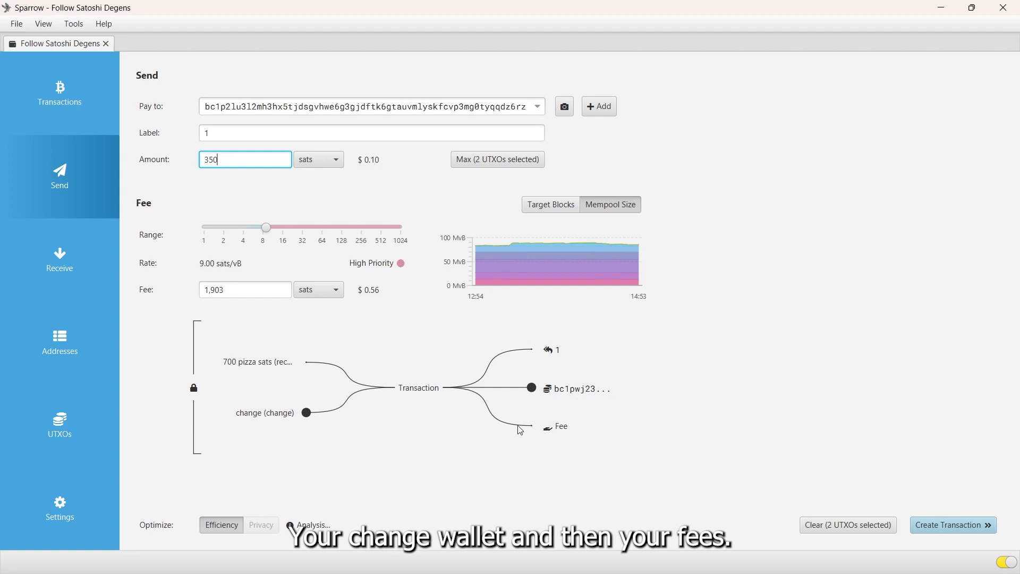
mouse_move(557, 433)
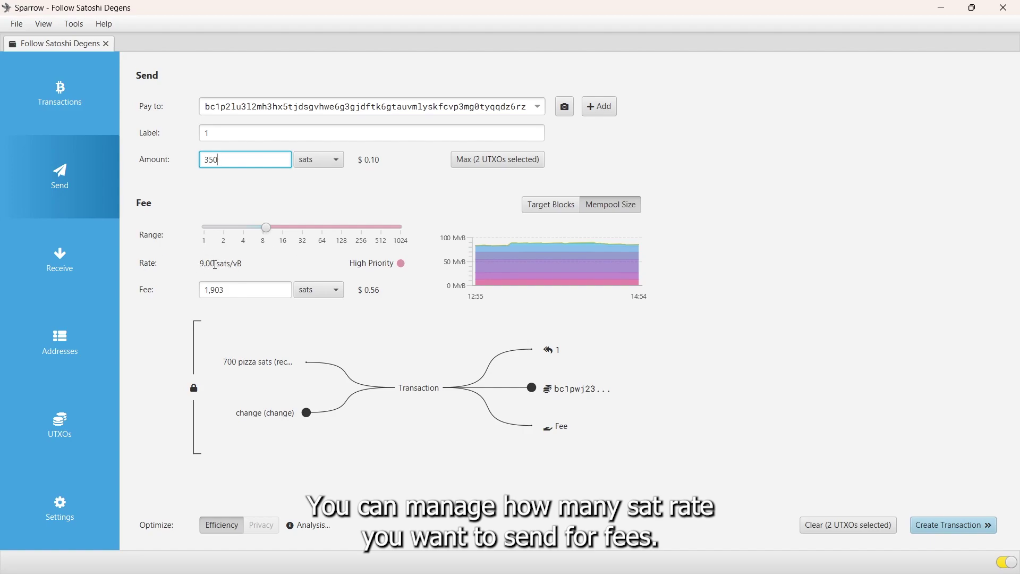
click(245, 286)
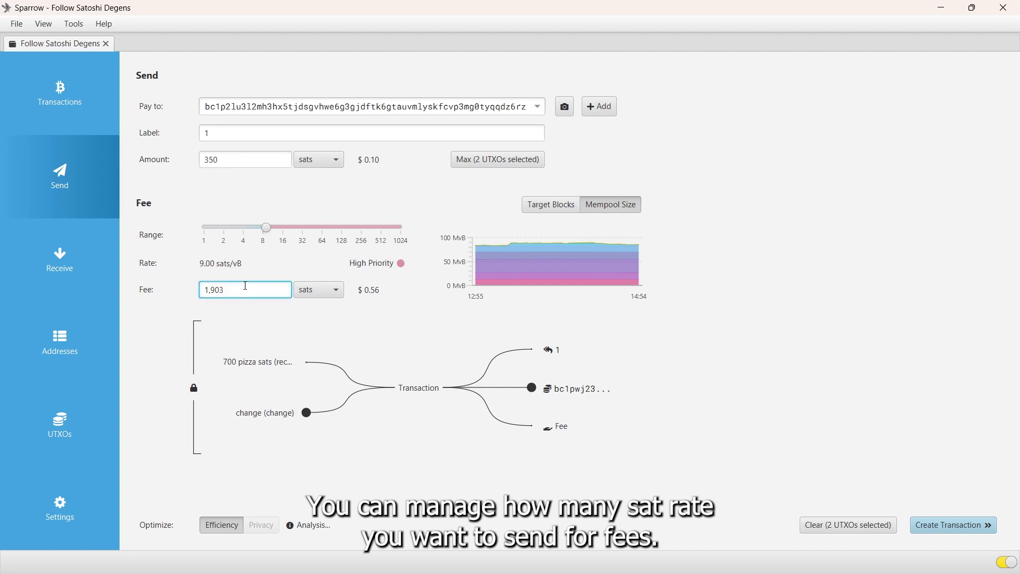
key(BackSpace)
key(BackSpace)
key(BackSpace)
key(BackSpace)
text(2000)
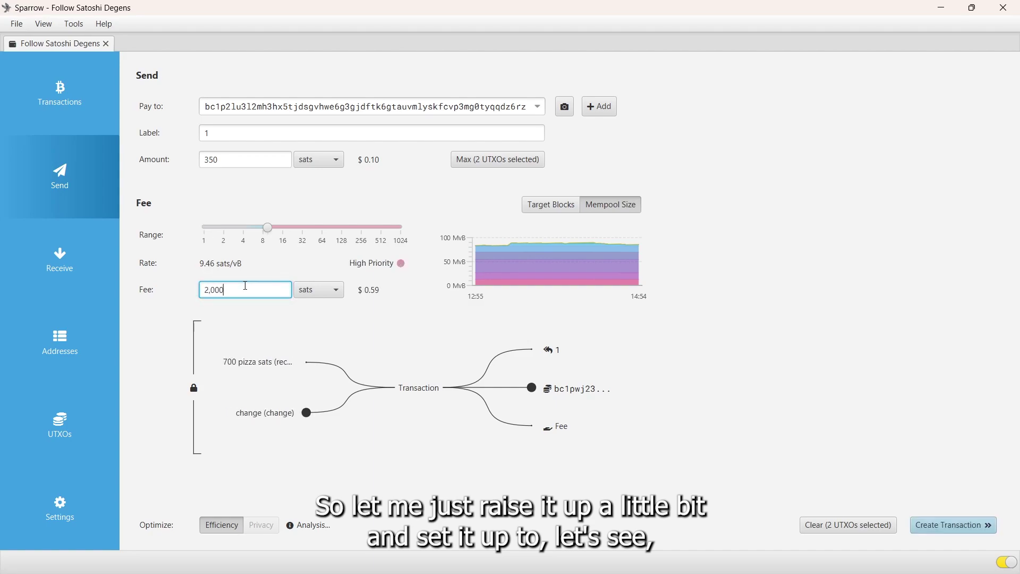
key(BackSpace)
key(BackSpace)
key(BackSpace)
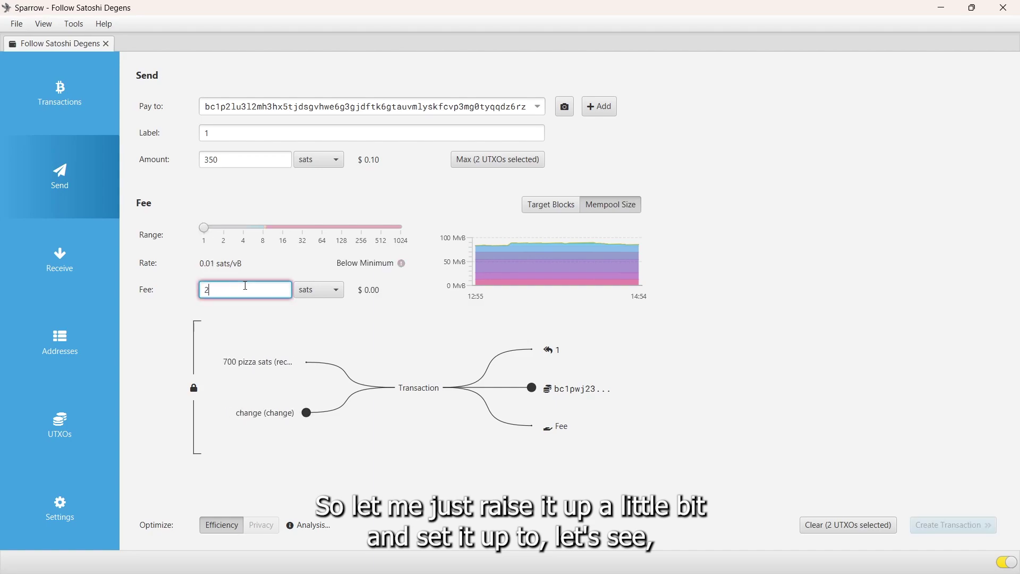
text(200)
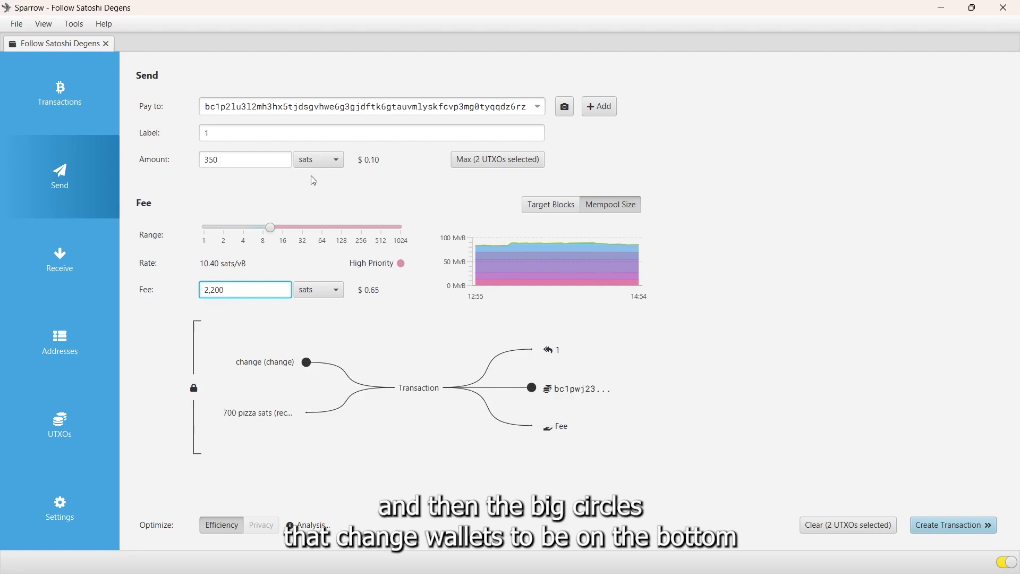
Re-enter the 350-sat amount repeatedly until 700 pizza sats is the first input, change second
click(245, 159)
key(BackSpace)
key(BackSpace)
key(BackSpace)
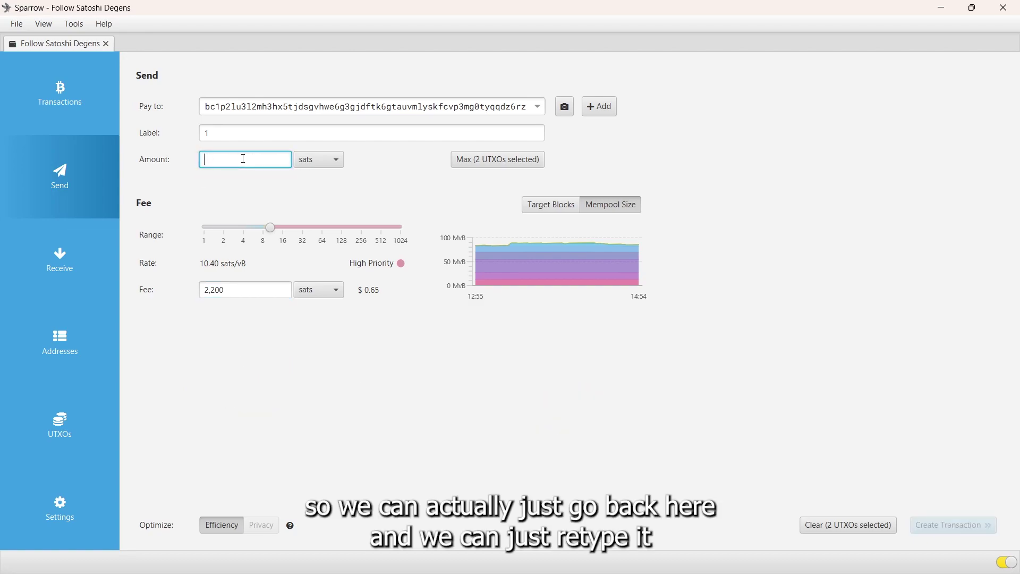
text(350)
key(BackSpace)
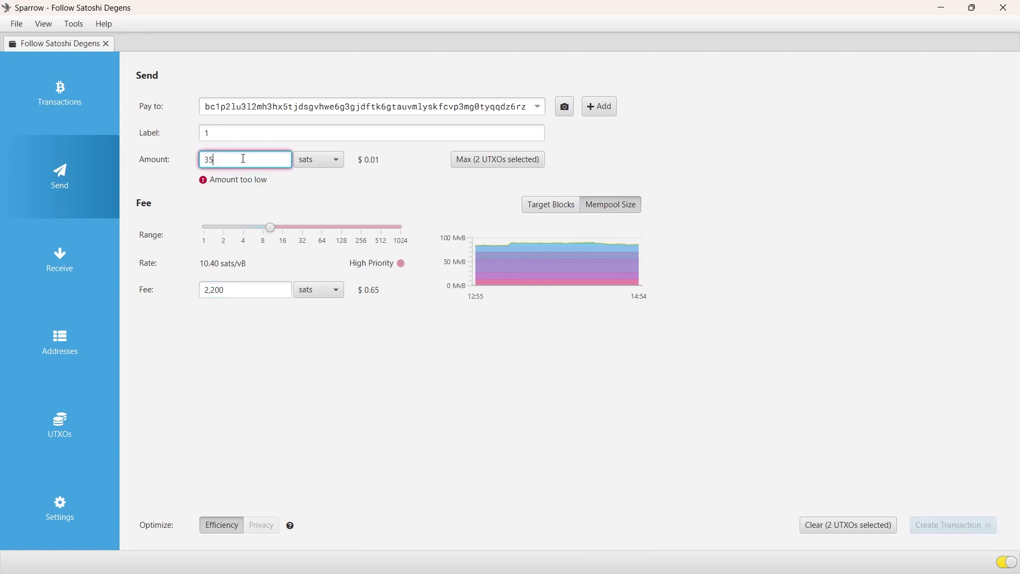
text(1)
key(BackSpace)
text(0)
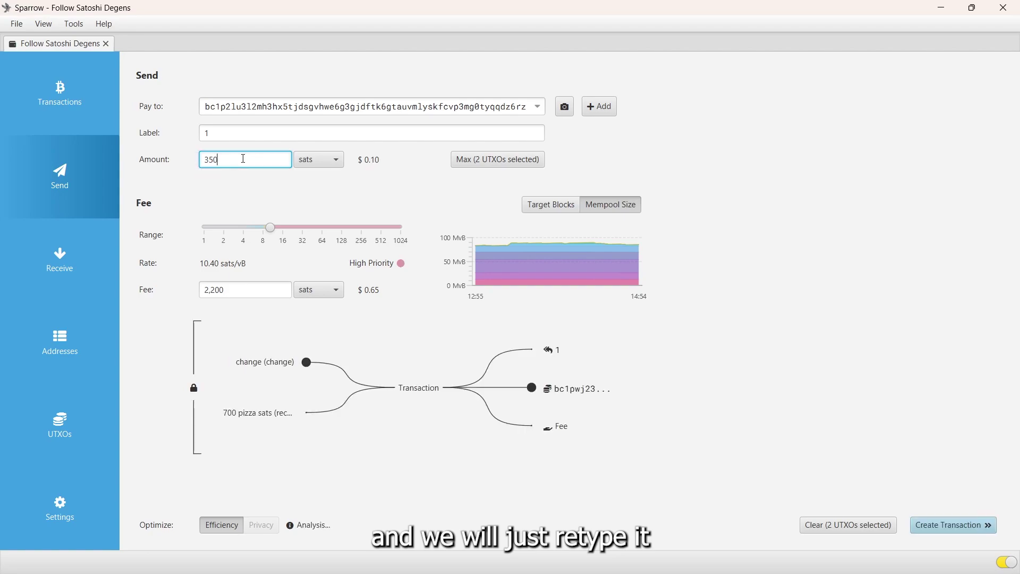
key(BackSpace)
key(BackSpace)
key(BackSpace)
text(350)
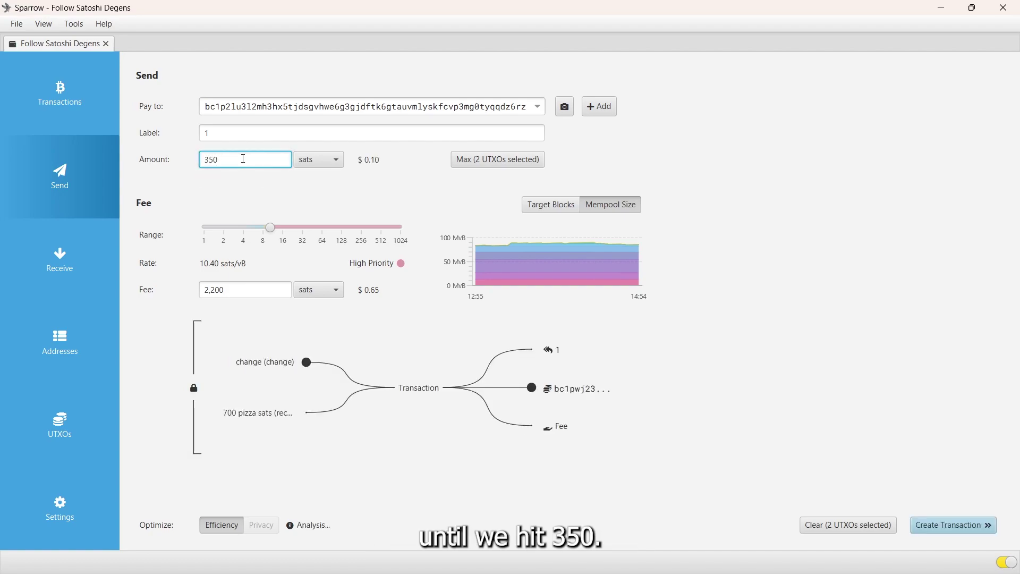
key(BackSpace)
key(BackSpace)
key(BackSpace)
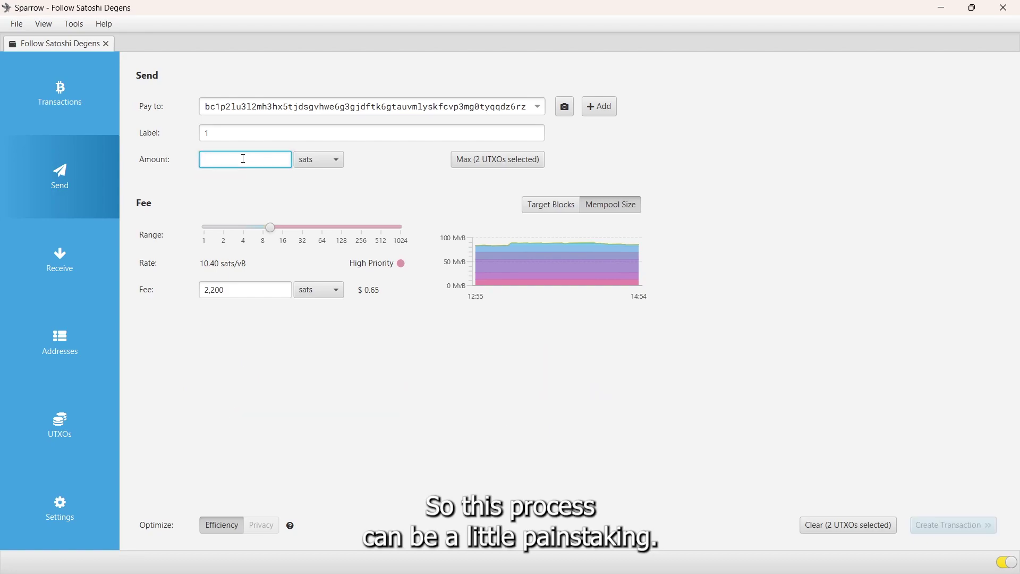
text(350)
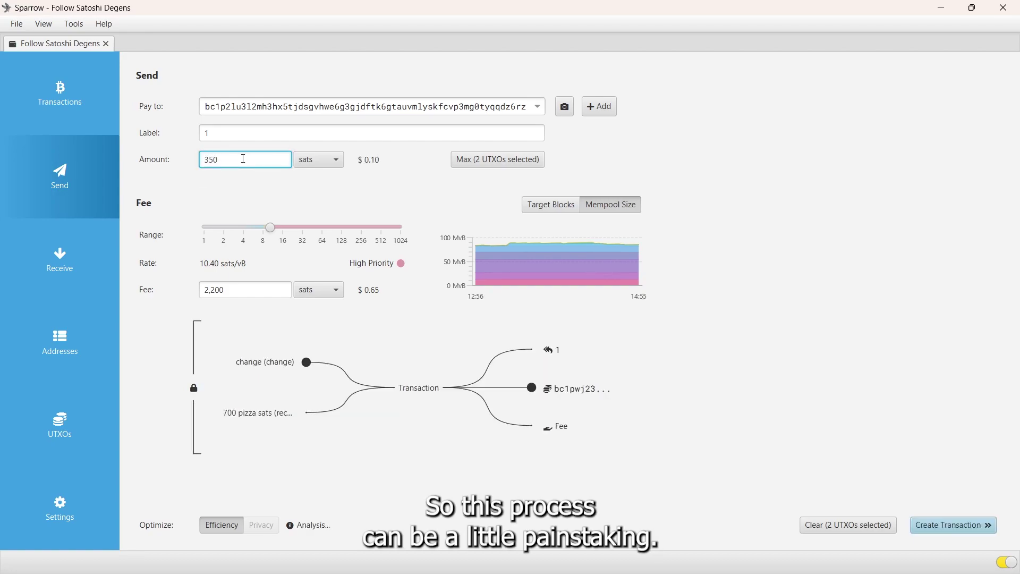
key(BackSpace)
key(BackSpace)
key(BackSpace)
text(1)
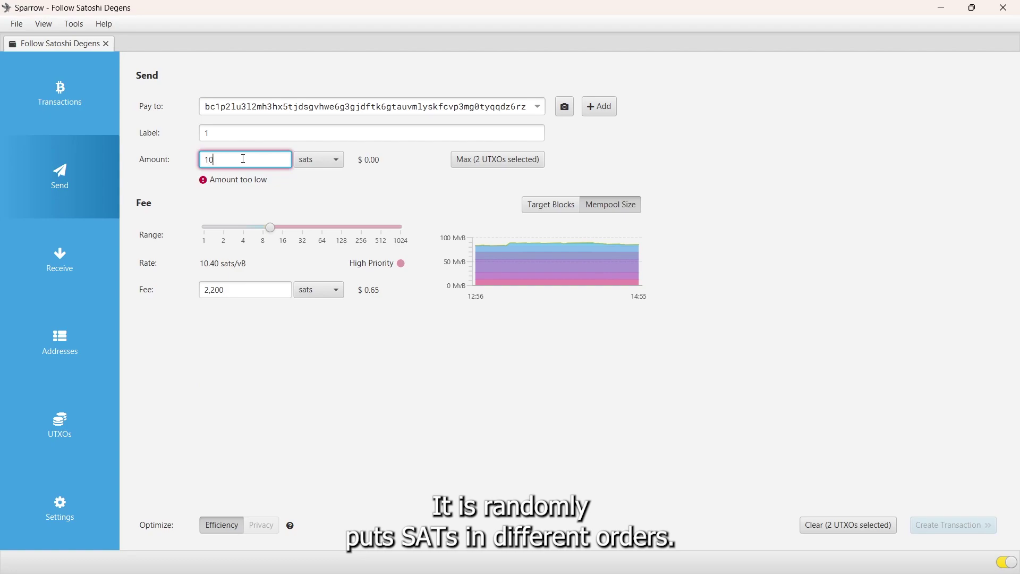
key(BackSpace)
text(350)
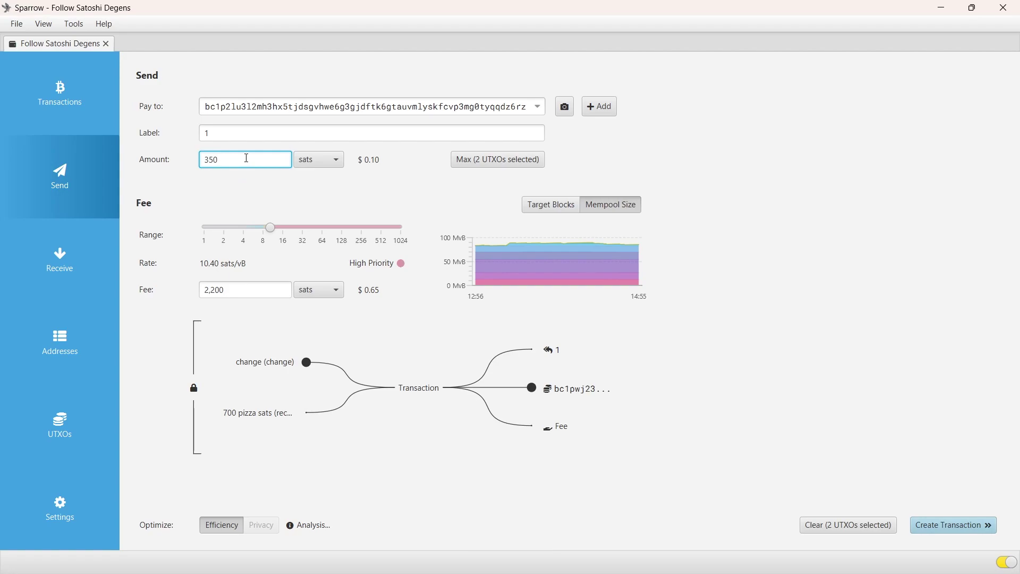
key(BackSpace)
key(BackSpace)
key(BackSpace)
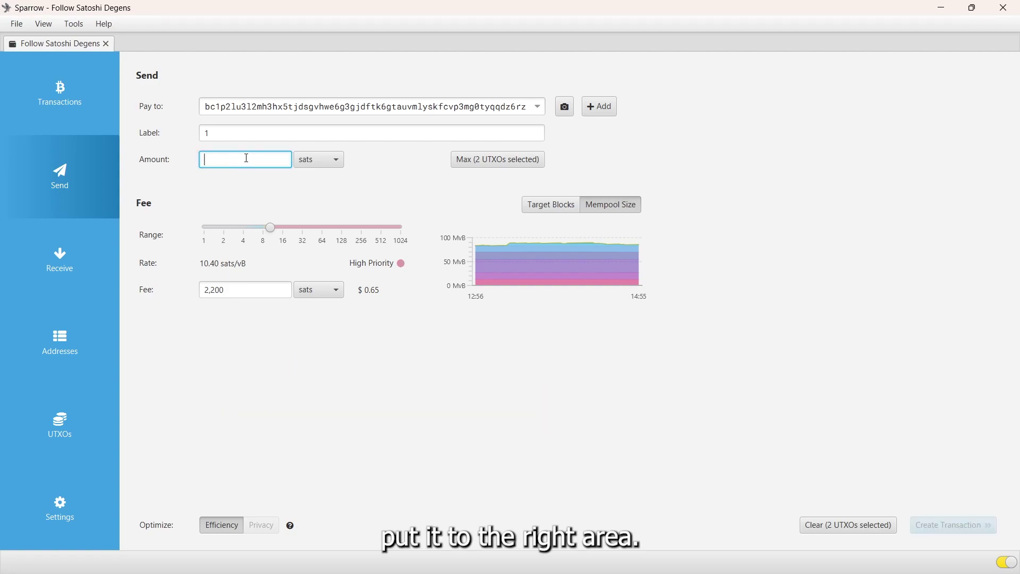
text(350)
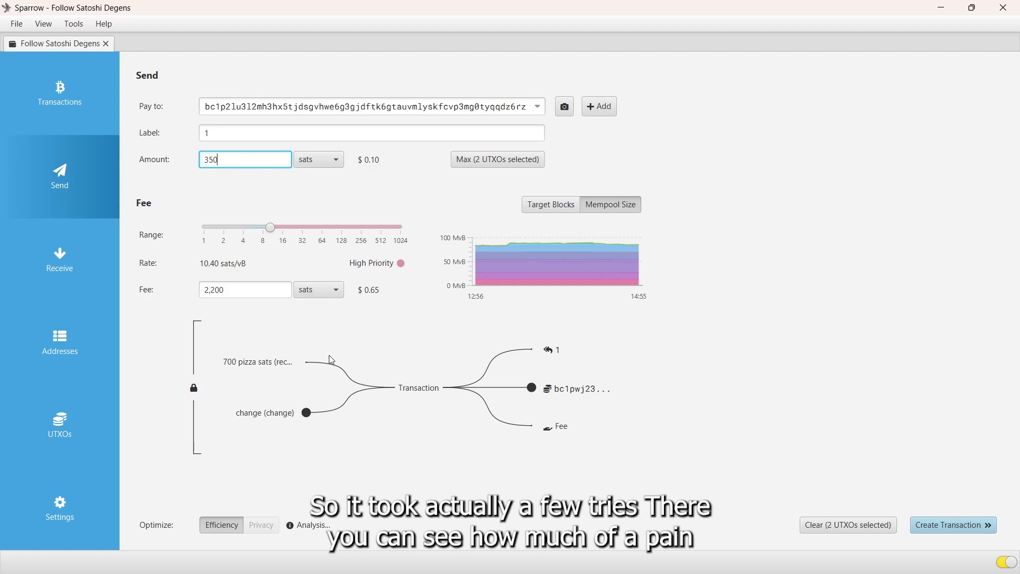
mouse_move(325, 367)
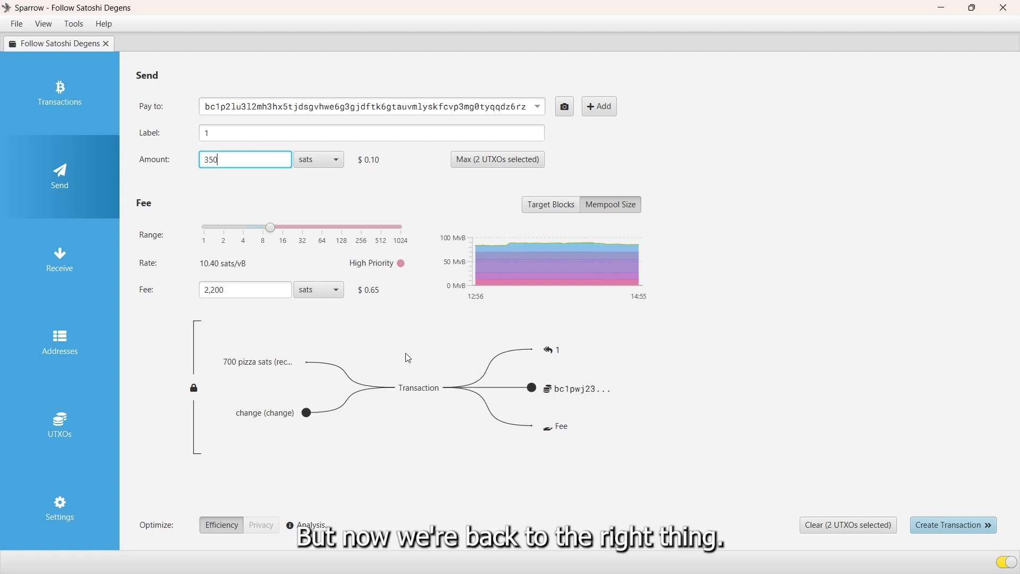
click(949, 526)
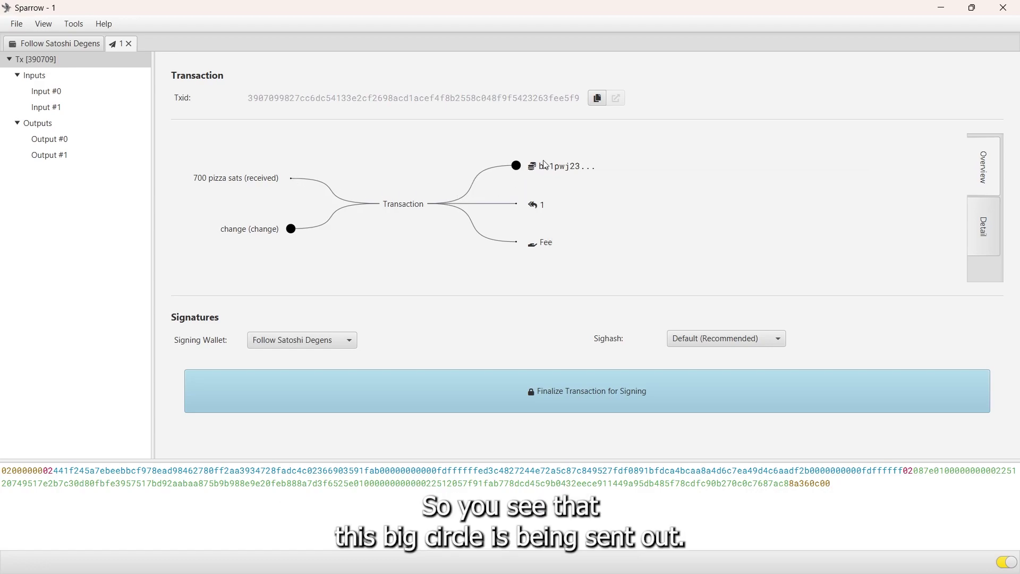
mouse_move(557, 167)
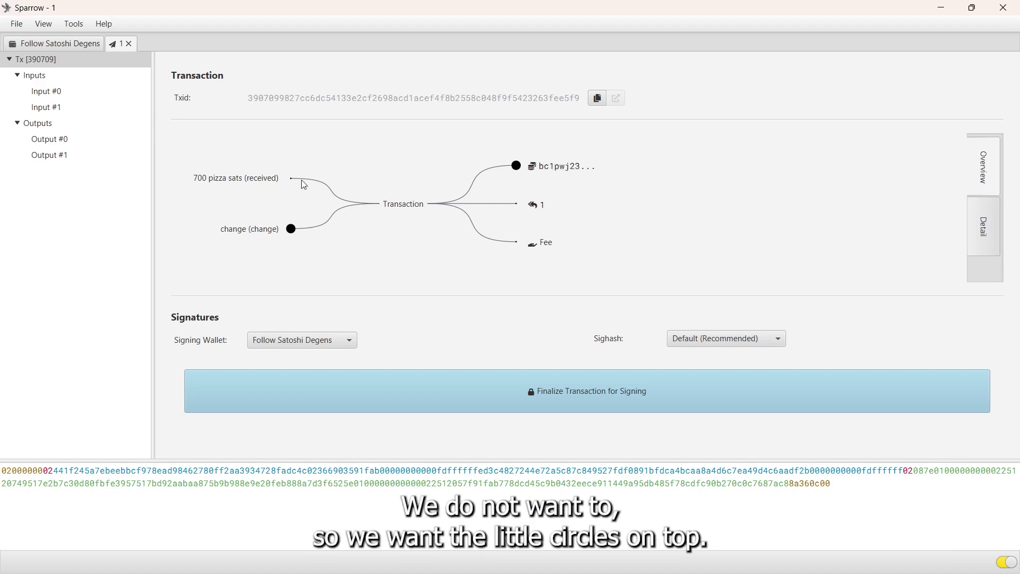
mouse_move(306, 181)
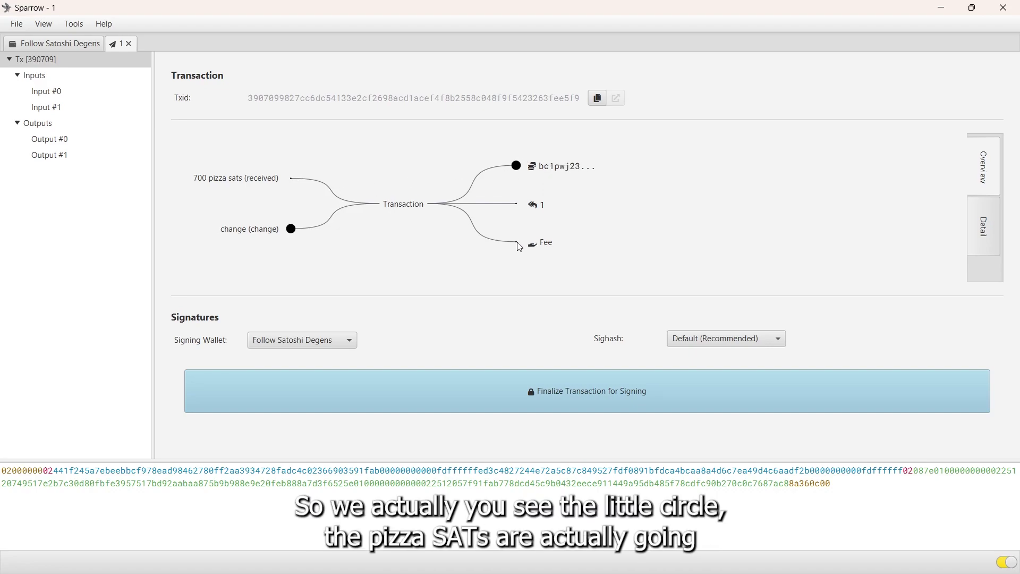
mouse_move(532, 245)
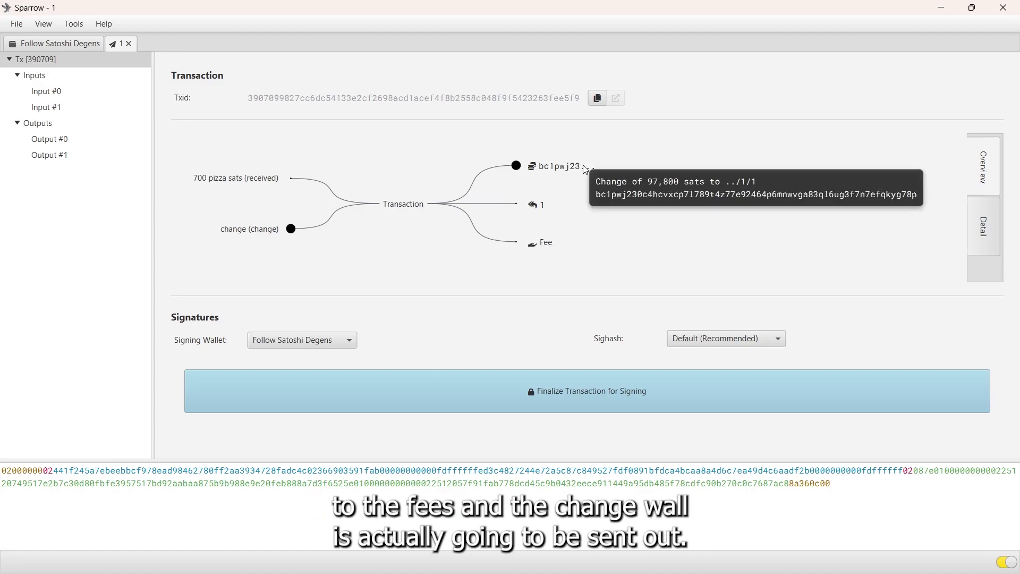
Discard the draft, create the 350-sat transaction again, and compare it with the send details
click(128, 44)
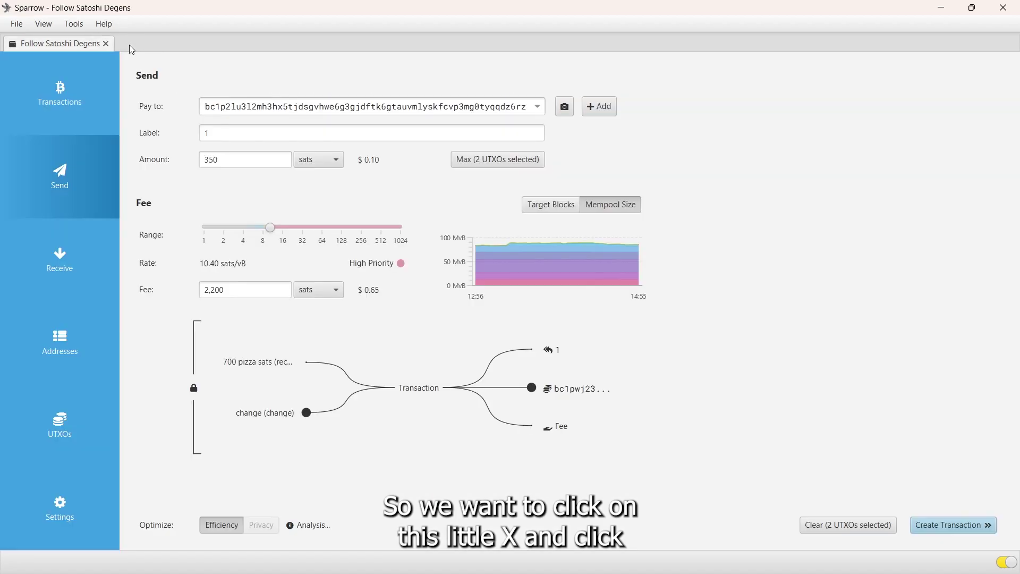
click(940, 527)
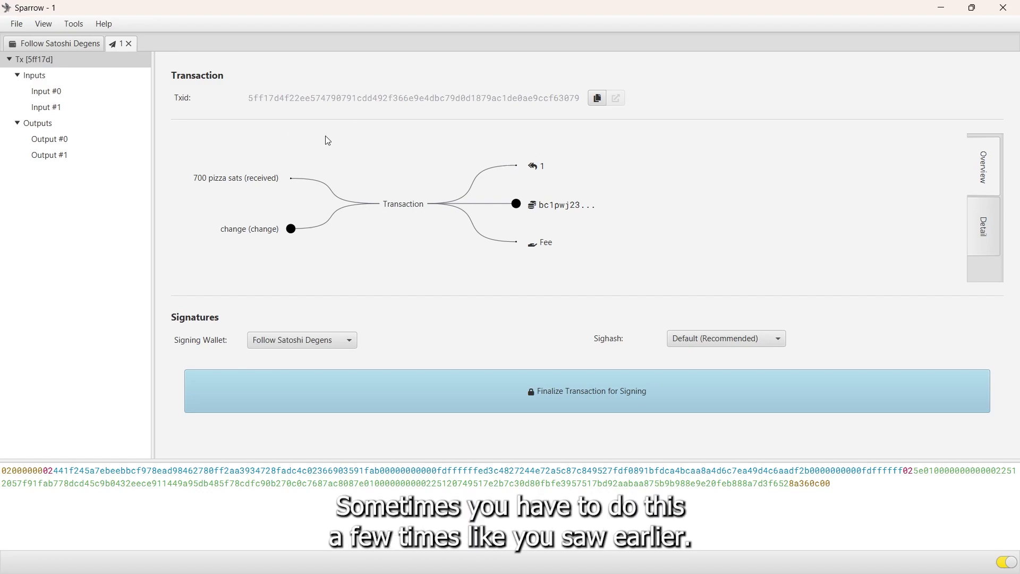
click(49, 43)
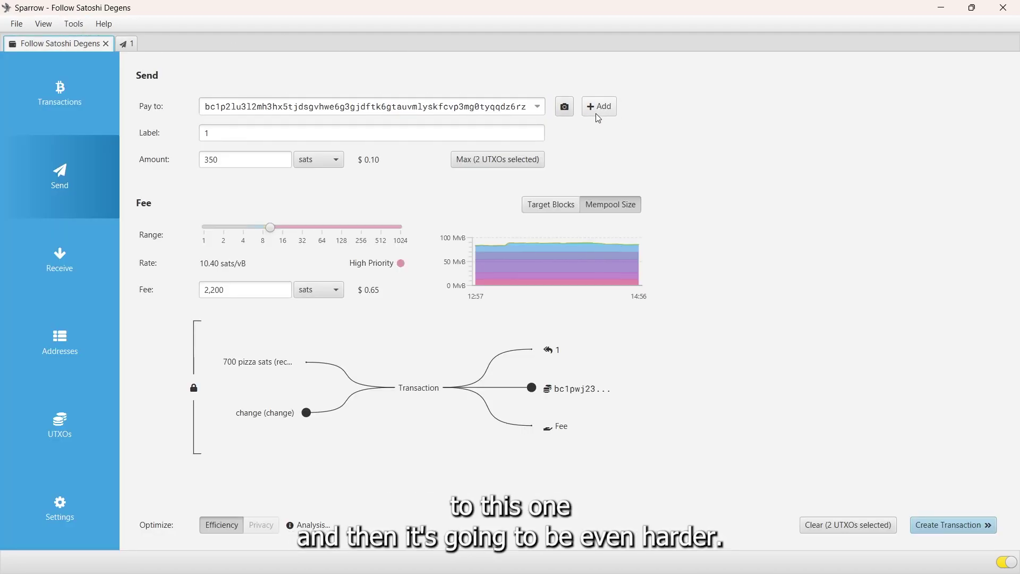
click(128, 44)
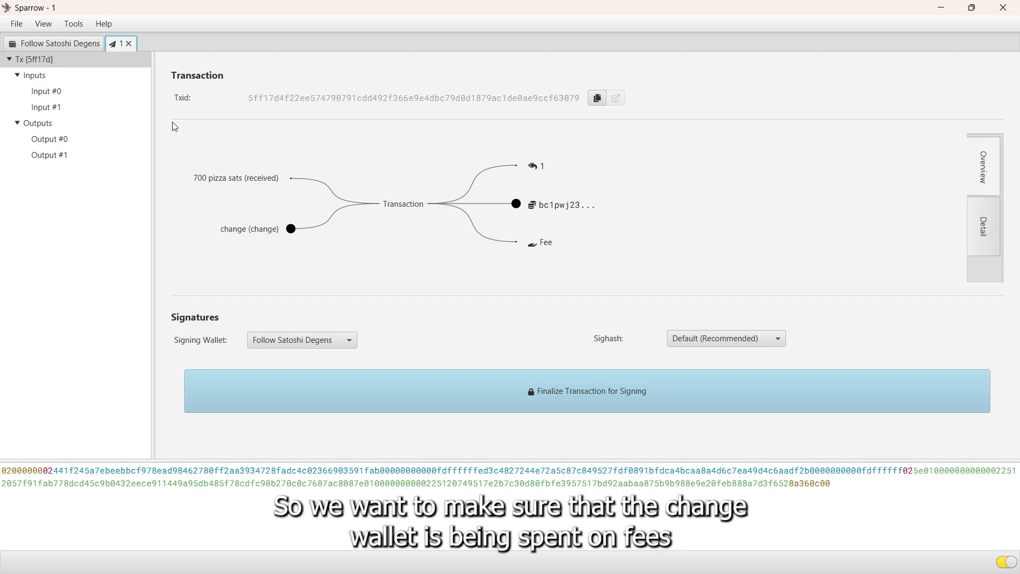
click(66, 45)
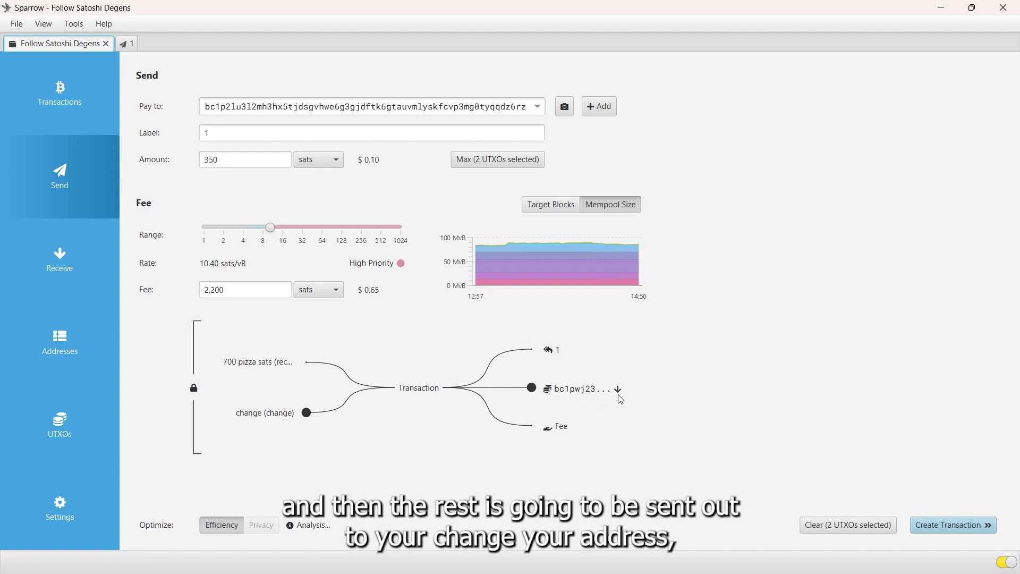
click(127, 44)
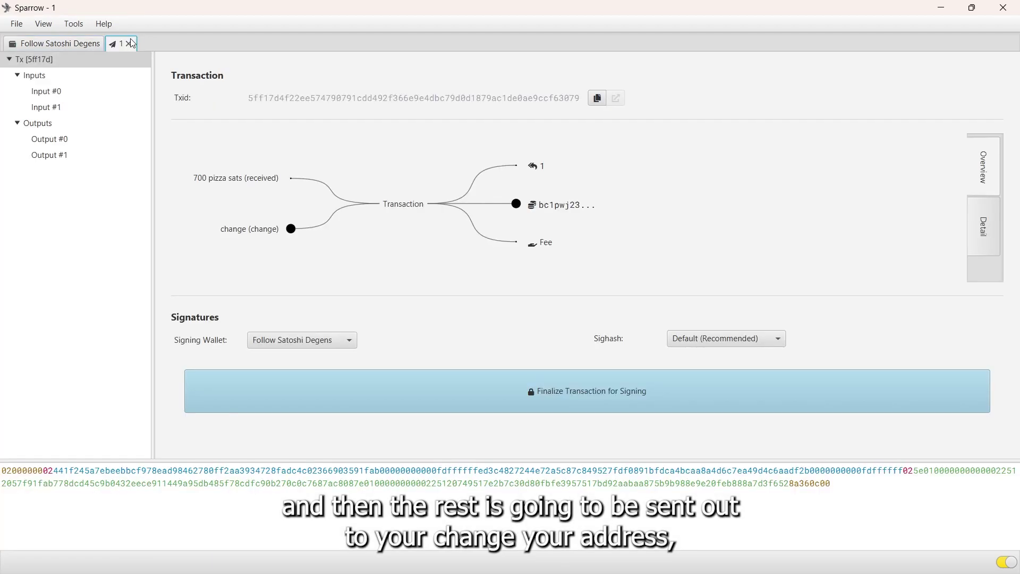
Finalize, sign and broadcast the 350-sat transaction, then copy its Txid
click(561, 396)
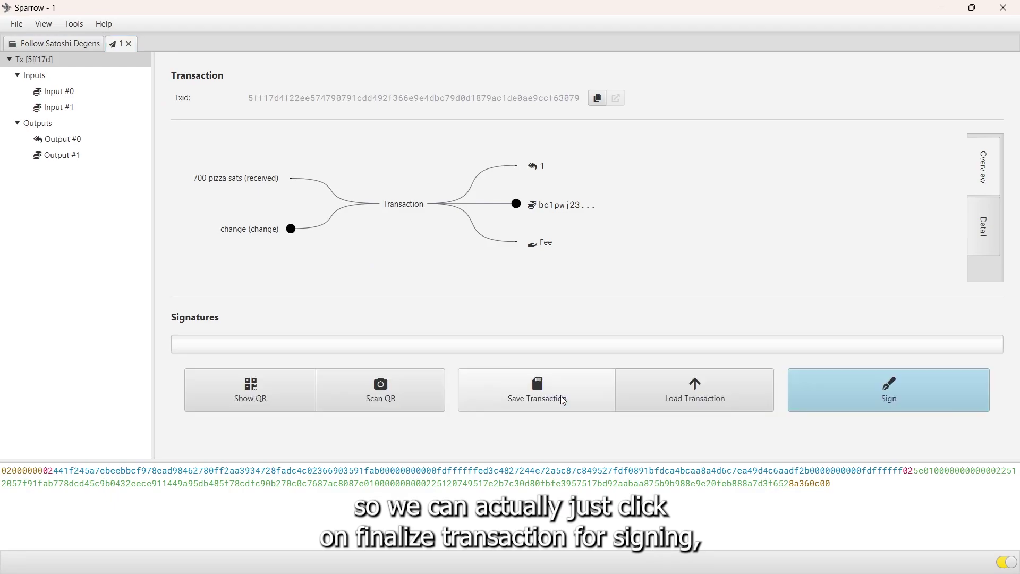
click(861, 393)
click(800, 394)
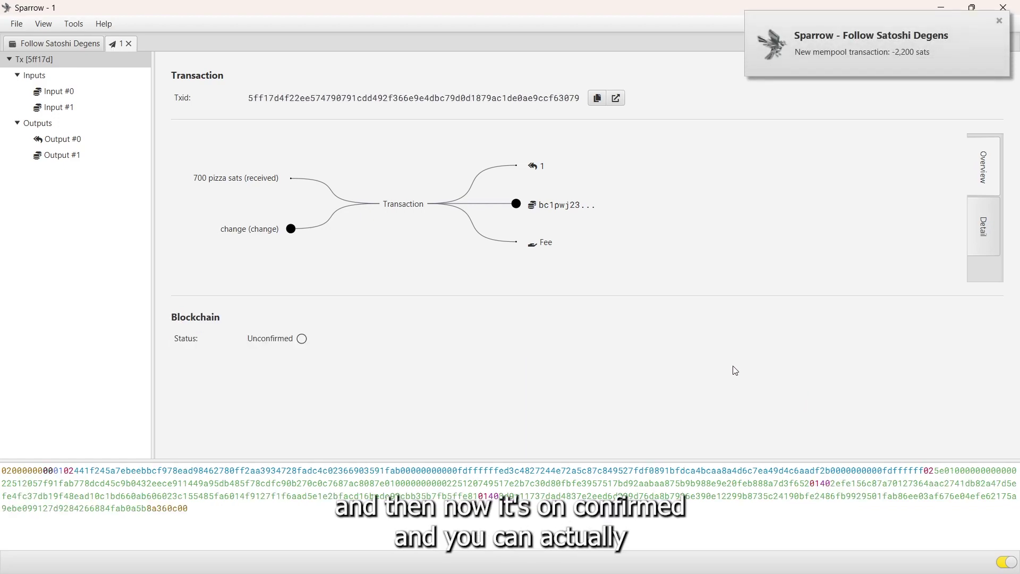
click(597, 97)
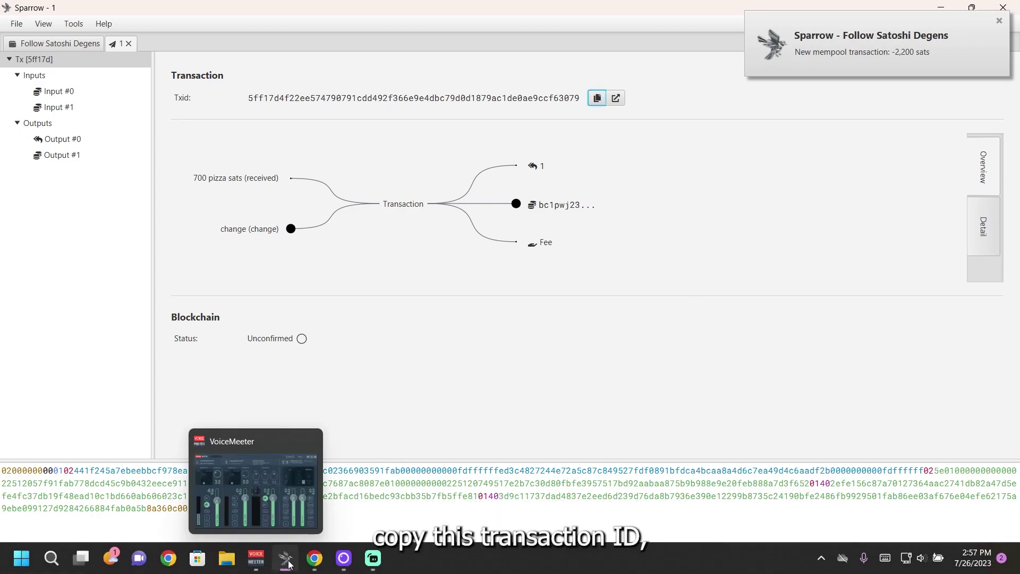
Look up the pasted Txid on mempool.space to see its 1 confirmation and 2,200-sat fee
click(326, 492)
click(237, 10)
click(691, 69)
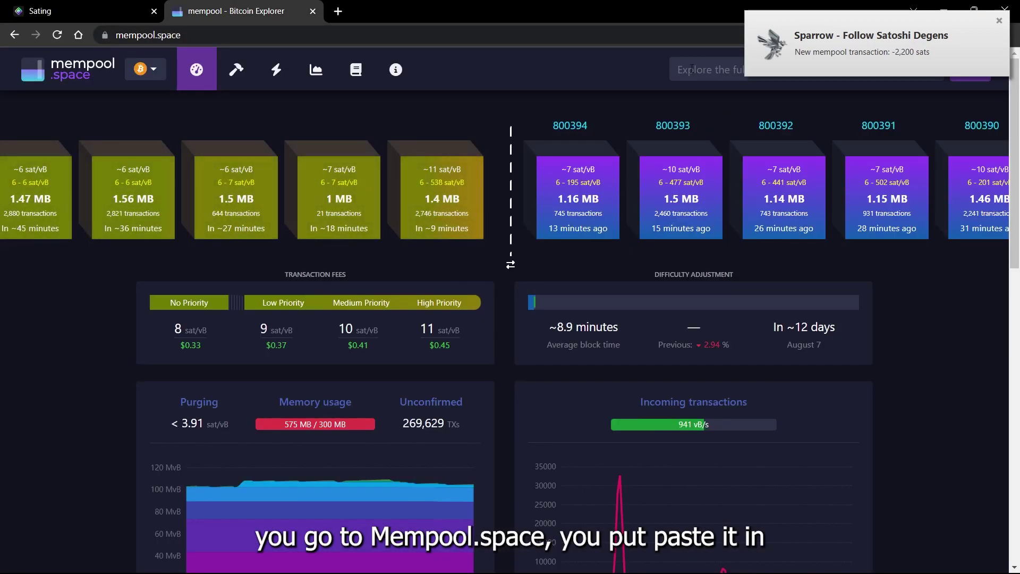
key(ctrl+v)
key(Return)
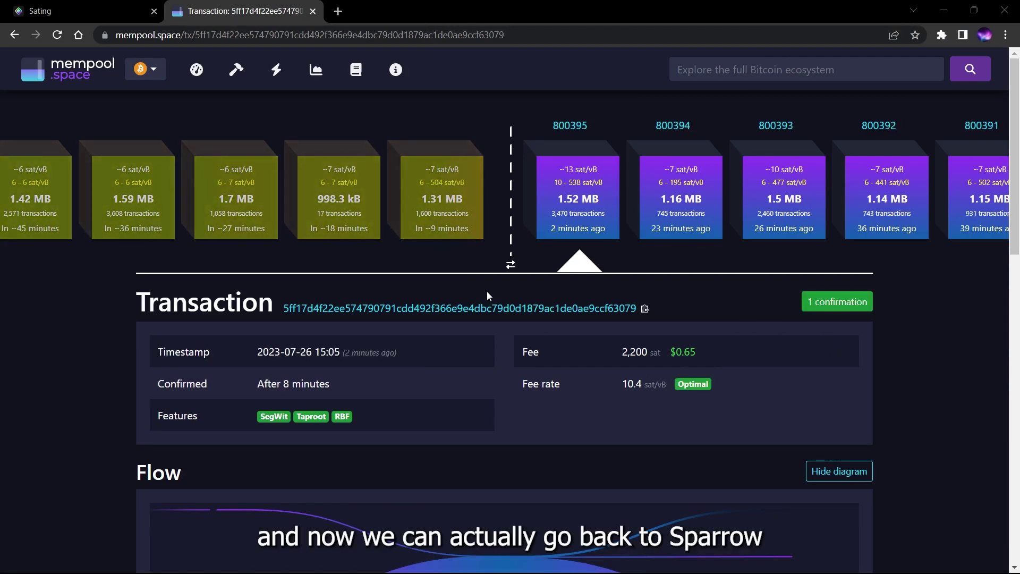
Copy the new 350 pizza sats receiving address from Sparrow's Addresses list
mouse_move(329, 566)
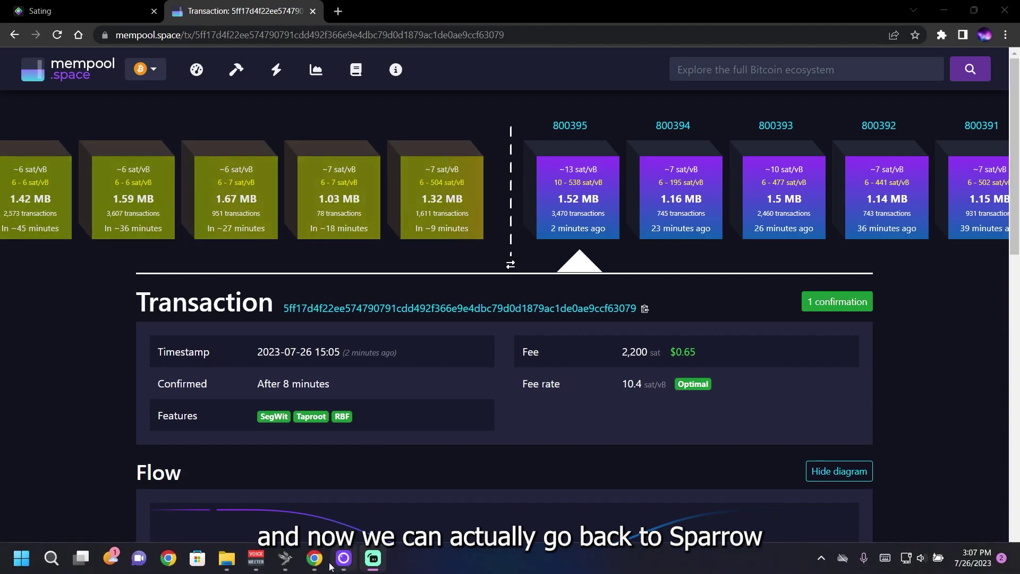
click(285, 558)
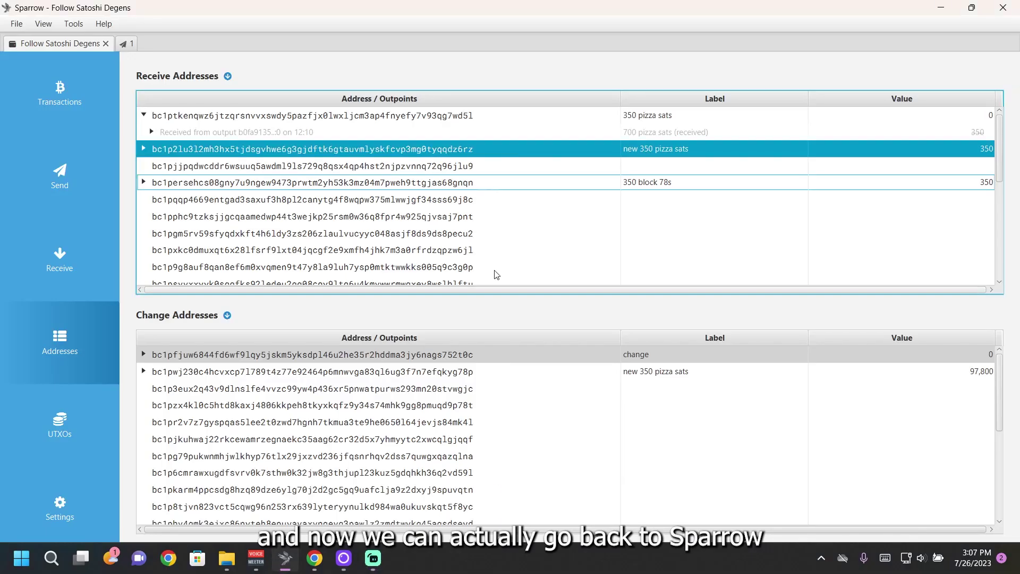
right_click(341, 150)
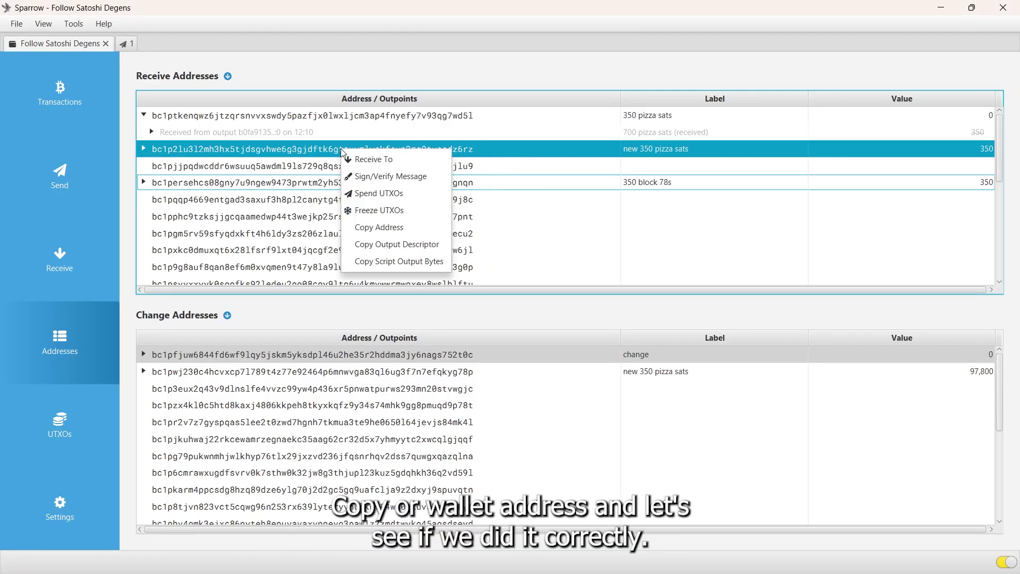
click(368, 227)
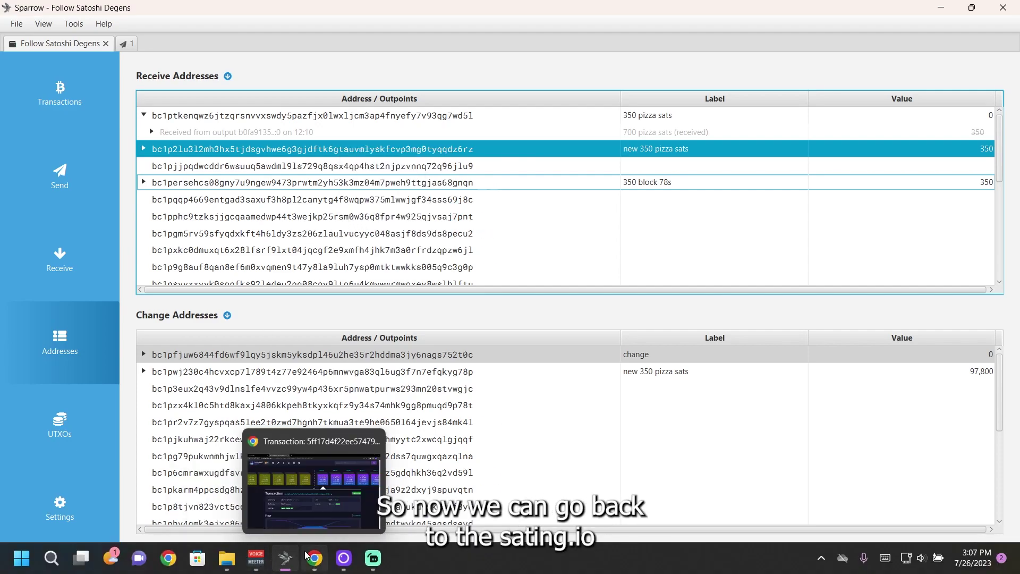
click(306, 556)
click(53, 10)
click(450, 332)
key(ctrl+v)
click(685, 337)
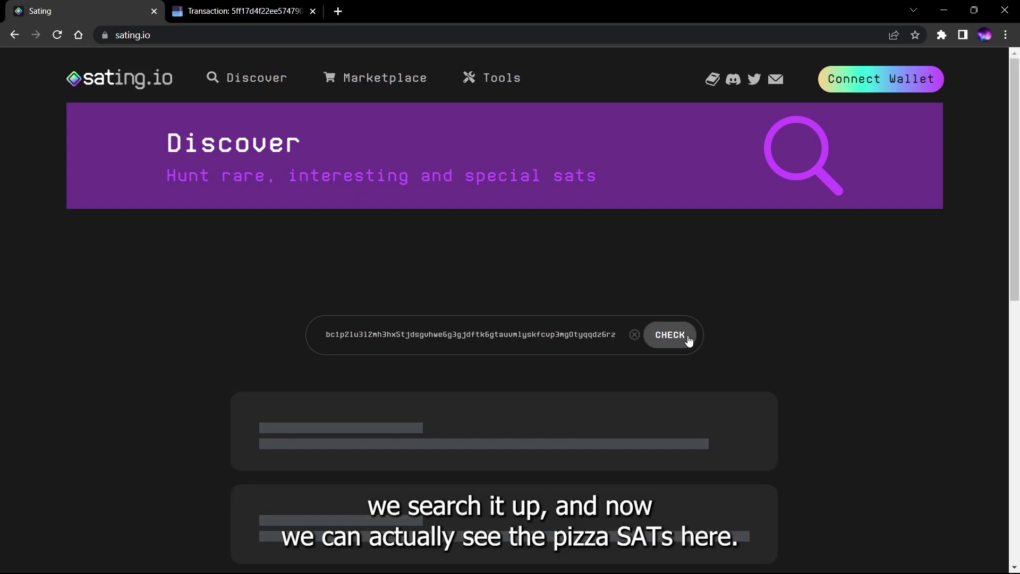
scroll(689, 341, down, 5)
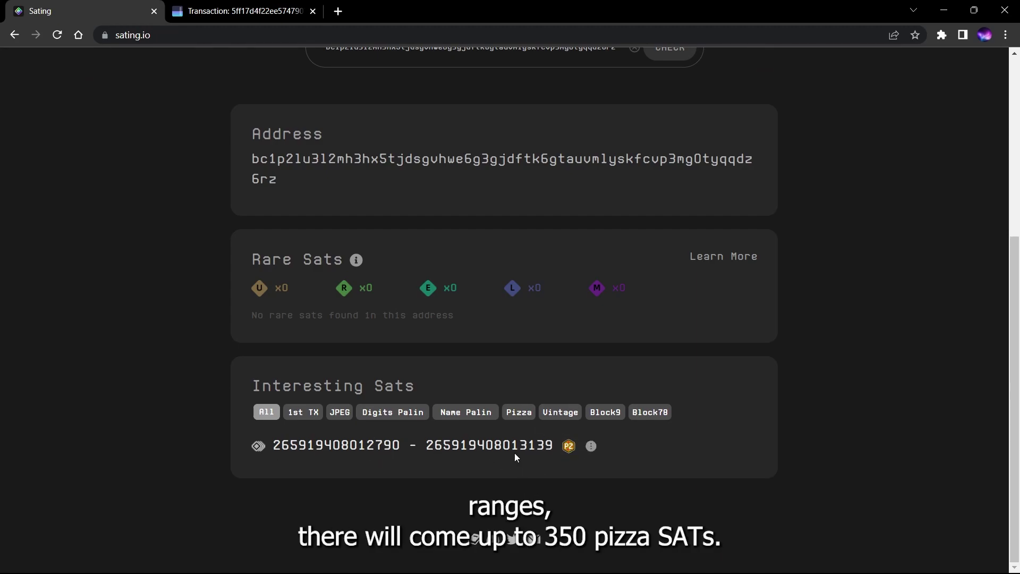
Return to Sparrow's address list showing the 350-sat receive address and 97,800 sats change
mouse_move(369, 568)
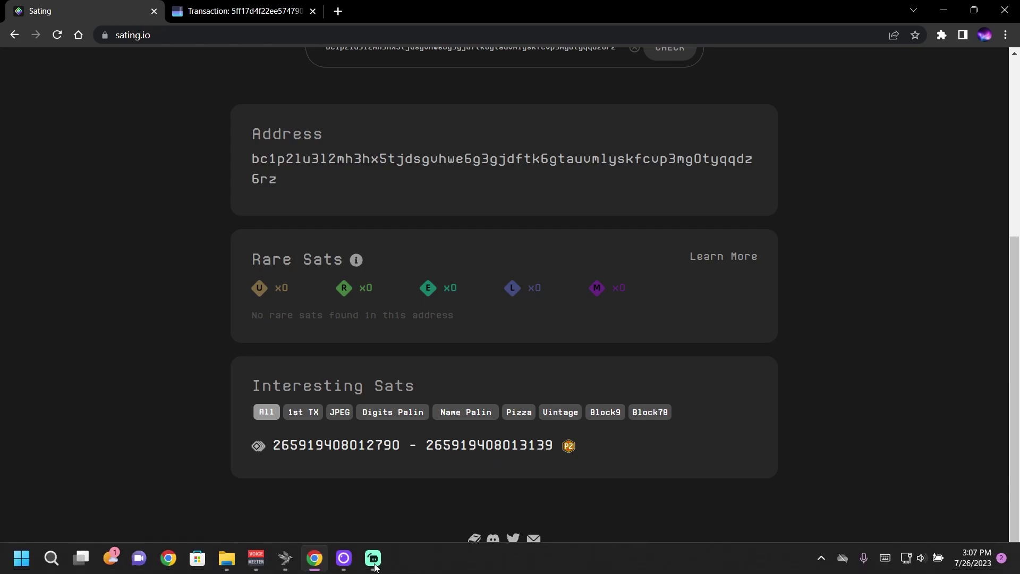
click(285, 558)
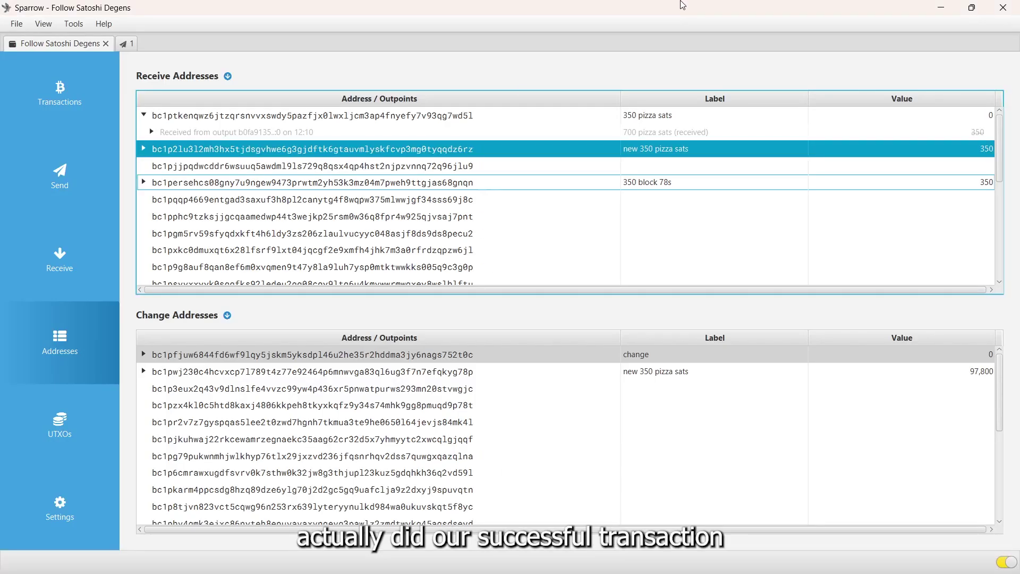